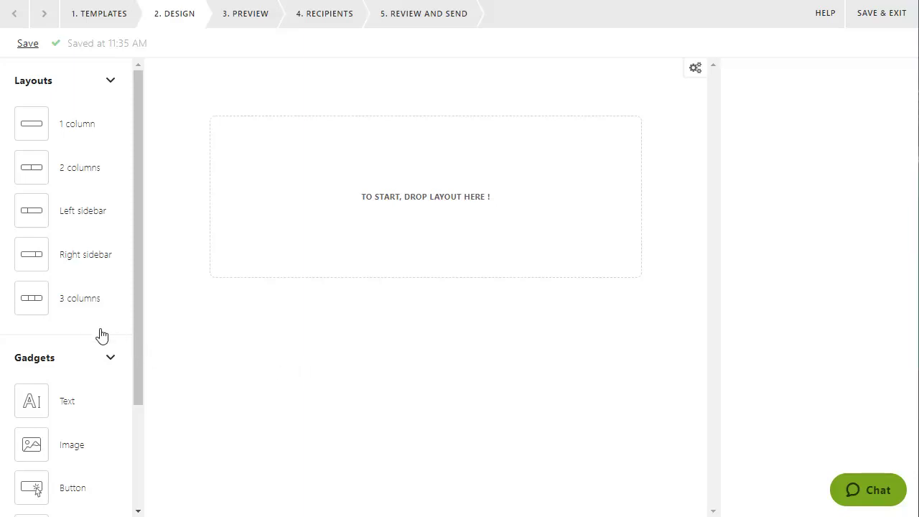
Build the email from a right-sidebar row, a full-width row, a left-sidebar row and a final full-width row
drag(37, 258, 283, 194)
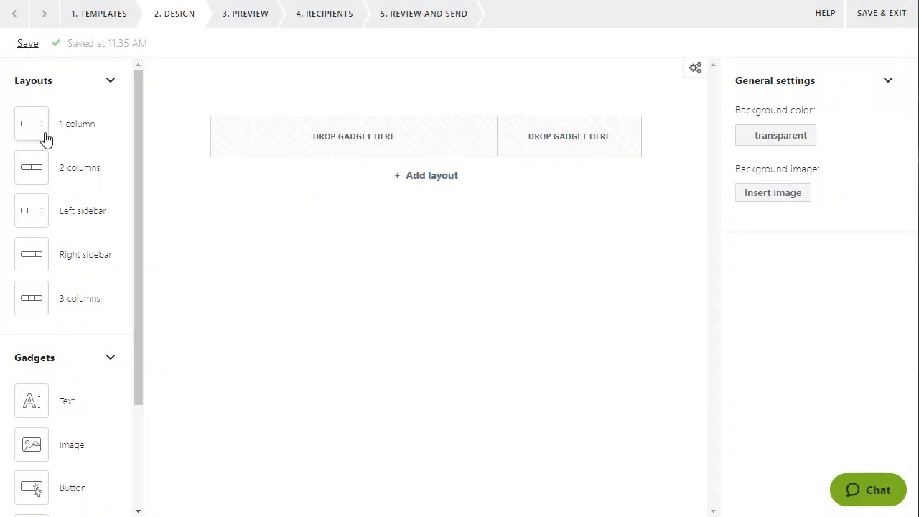
drag(44, 138, 279, 184)
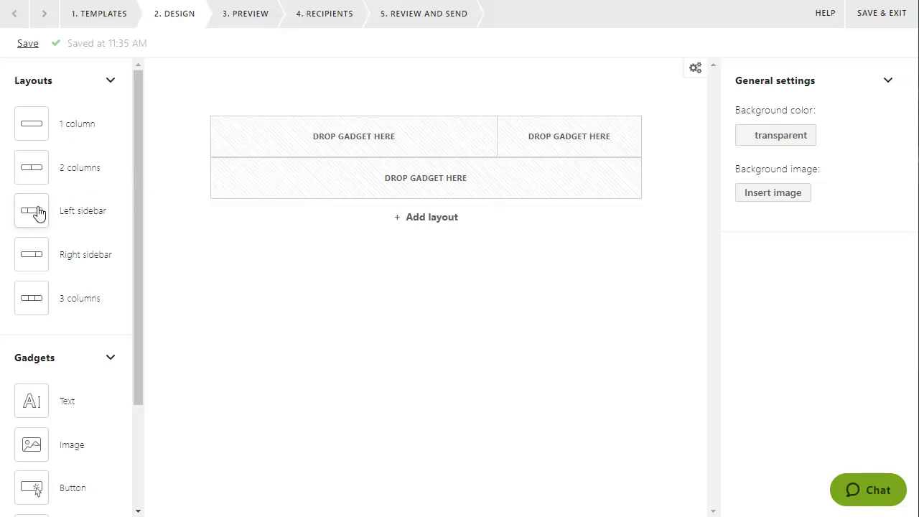
drag(38, 212, 268, 220)
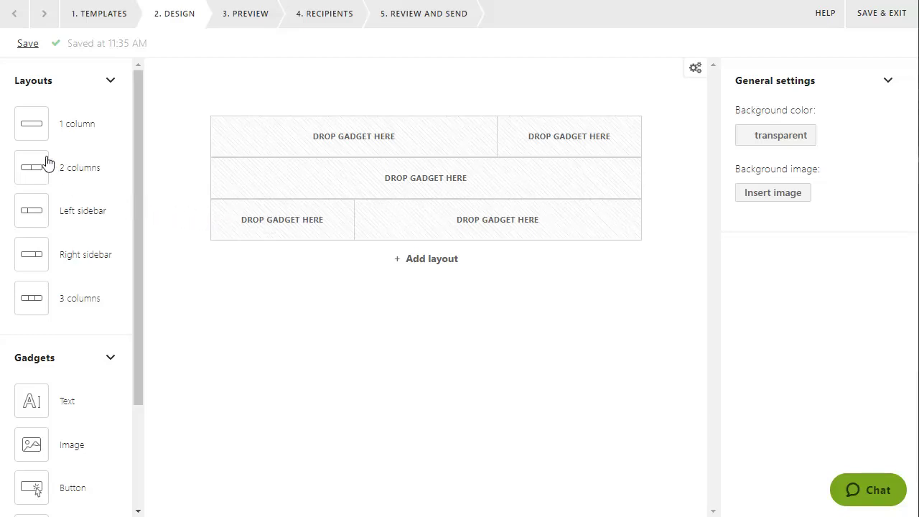
drag(34, 127, 267, 260)
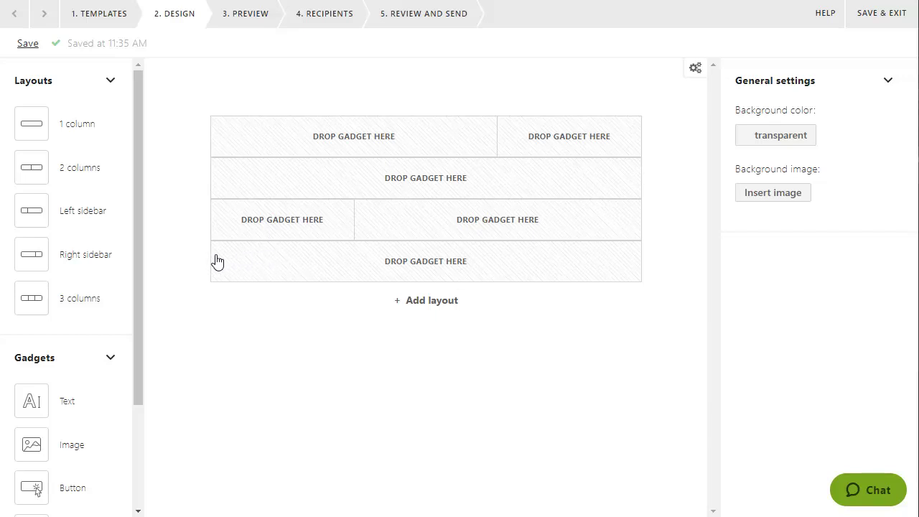
Add a text block to the top-left column and paste the three invitation lines into it
drag(28, 409, 316, 144)
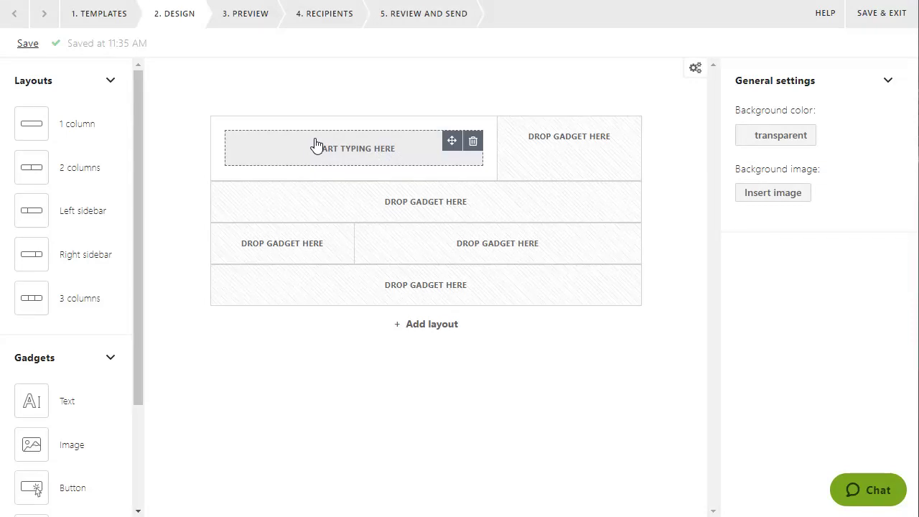
right_click(316, 144)
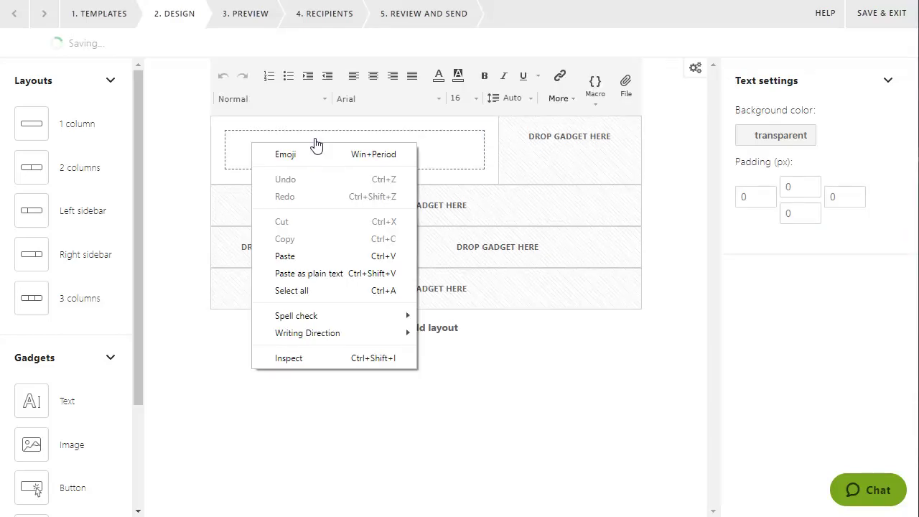
click(269, 258)
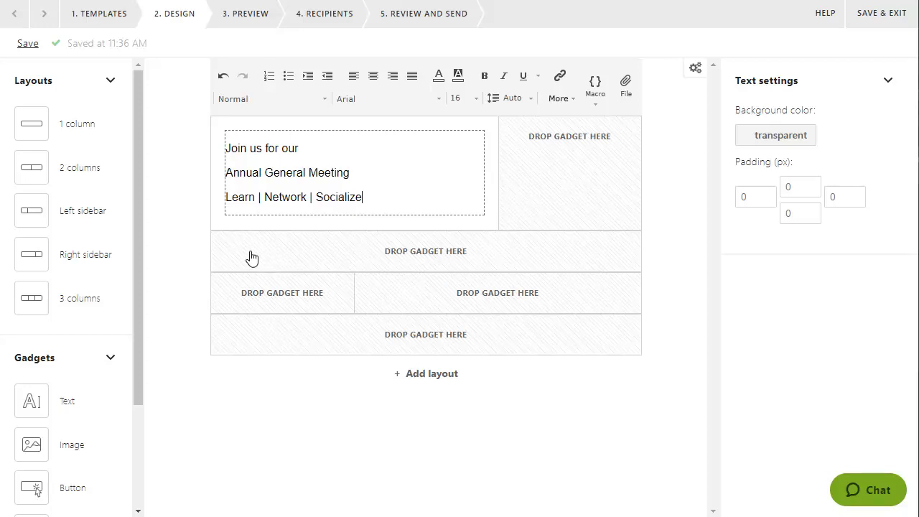
Centre and italicise 'Join us for our', and make 'Annual General Meeting' a Heading2
triple_click(228, 151)
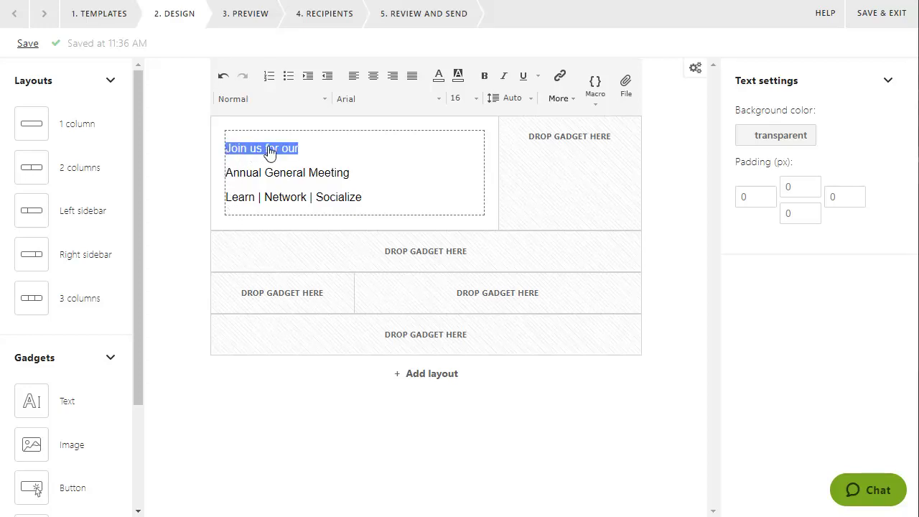
click(374, 78)
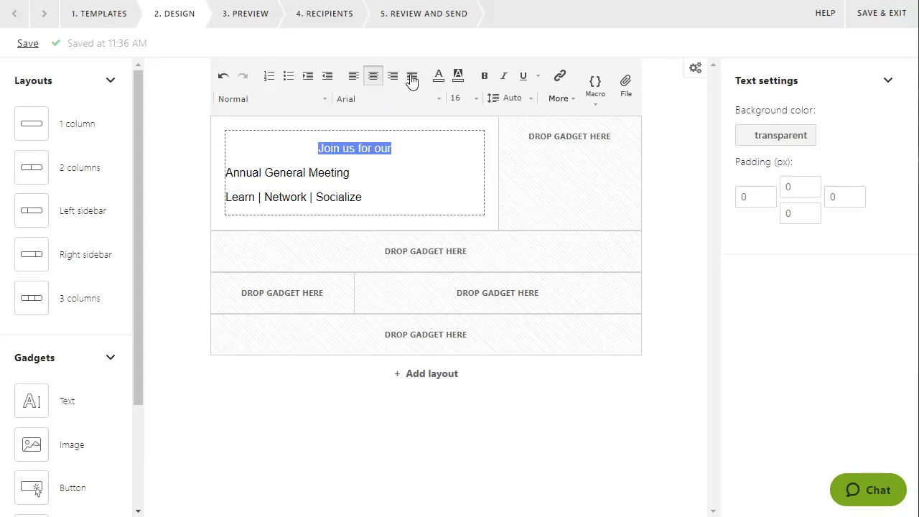
click(505, 77)
triple_click(228, 173)
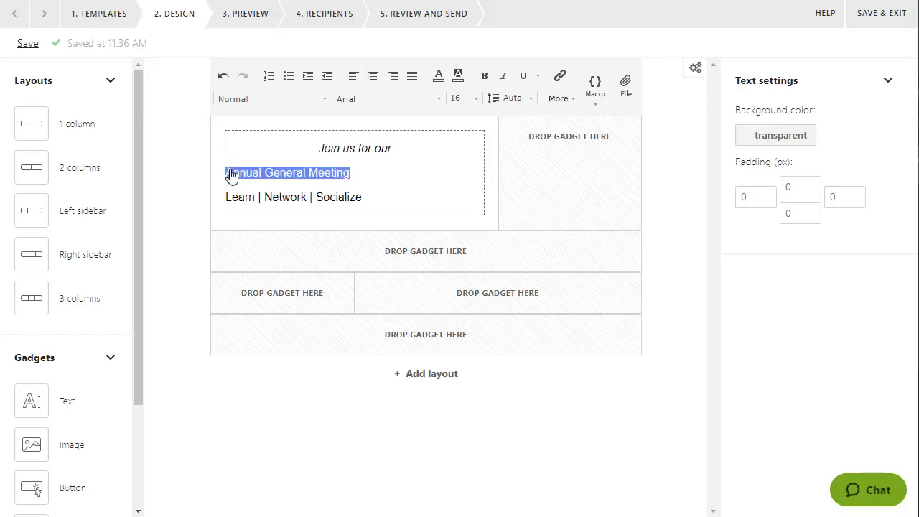
click(288, 104)
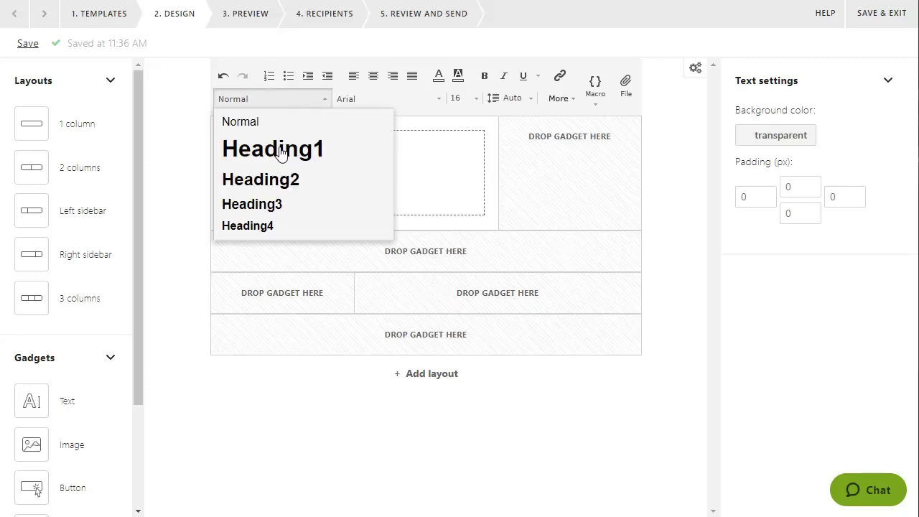
click(280, 179)
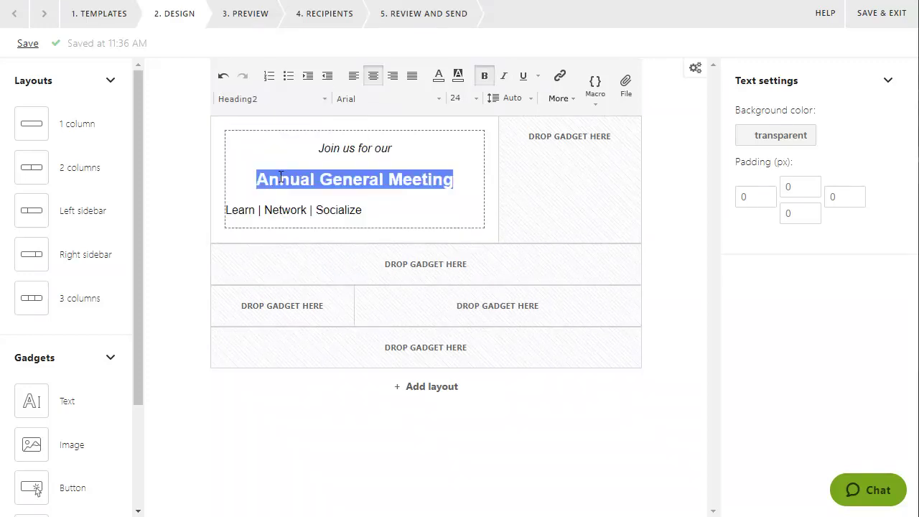
Centre the 'Learn | Network | Socialize' tagline and give it a text colour and theme highlight
triple_click(225, 208)
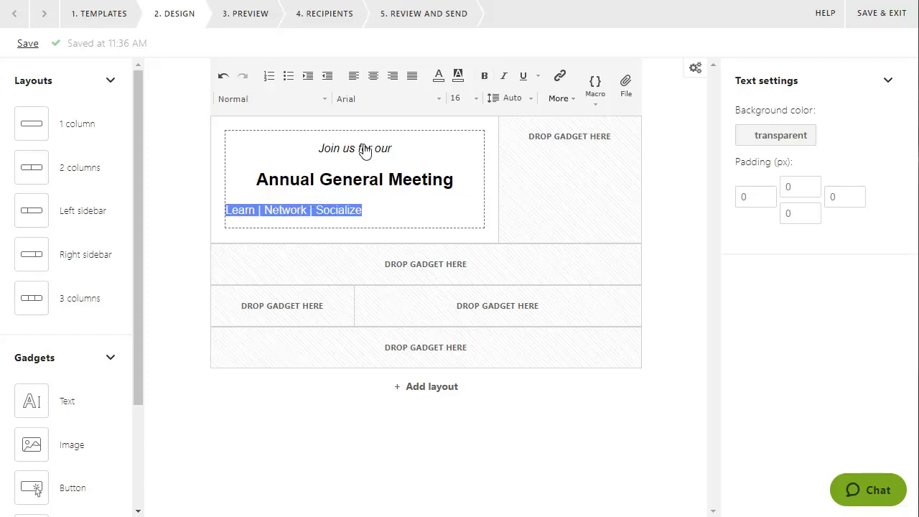
click(377, 78)
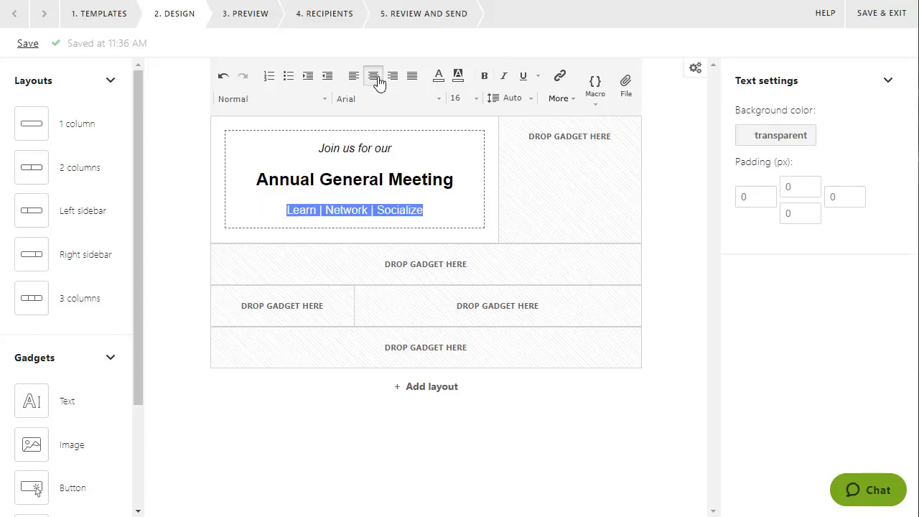
click(439, 79)
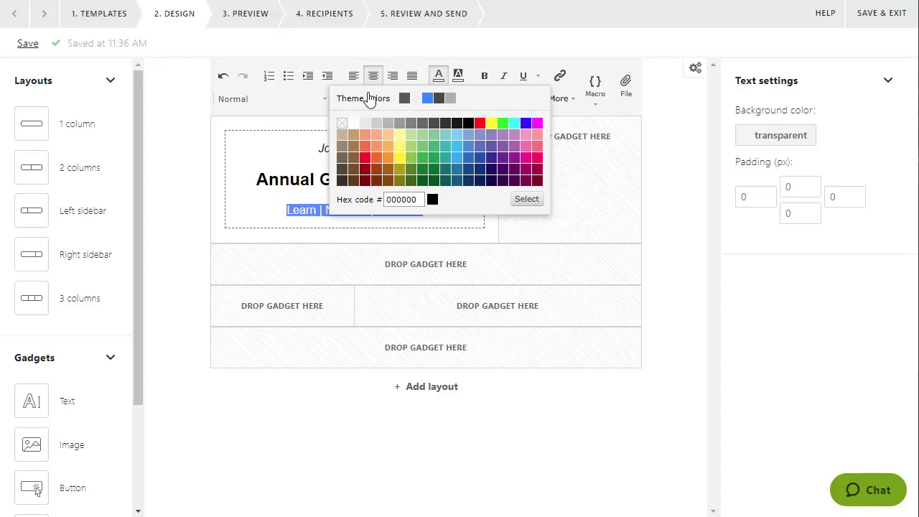
click(353, 126)
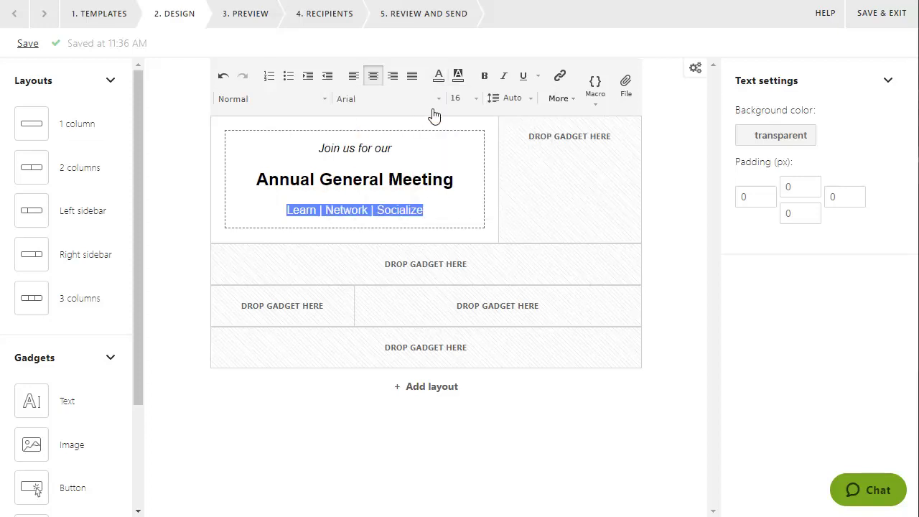
click(458, 78)
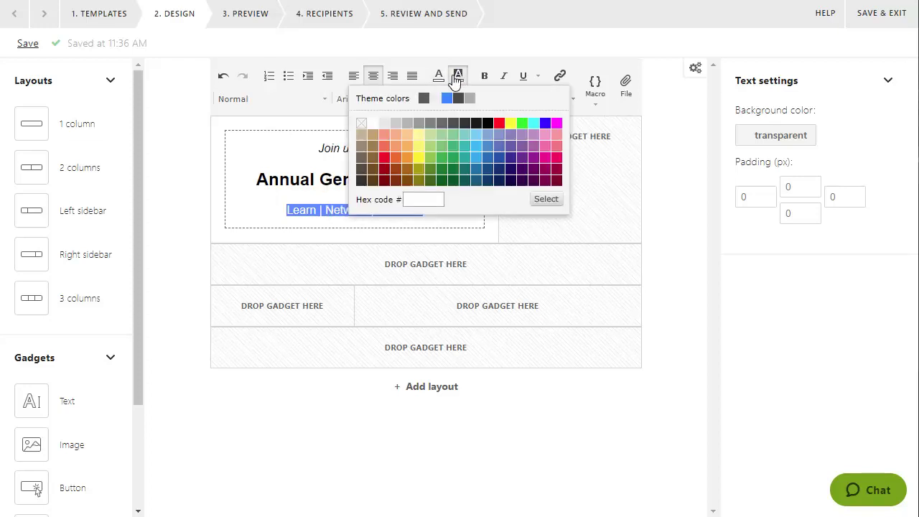
click(450, 101)
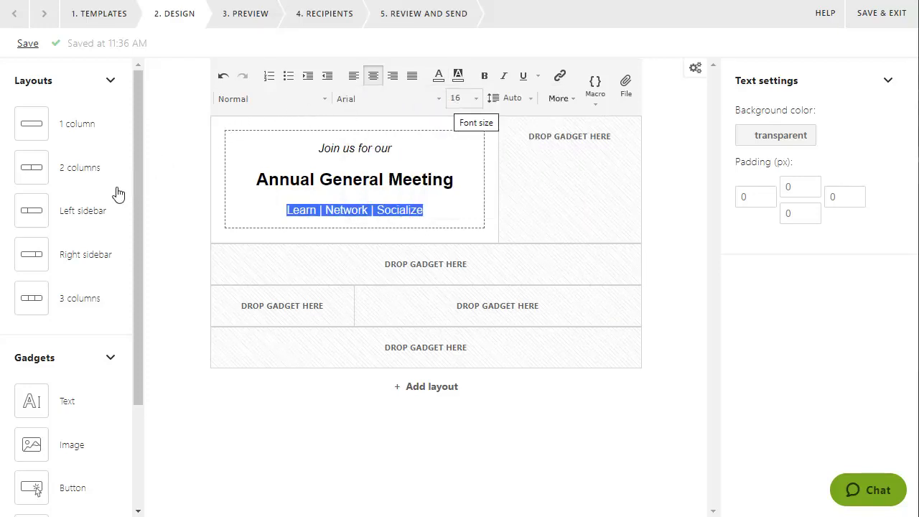
Paste 'When: July 31, 2020' and 'Where: Downtown Hilton' into a right-column text block, centred at size 14
drag(31, 402, 570, 193)
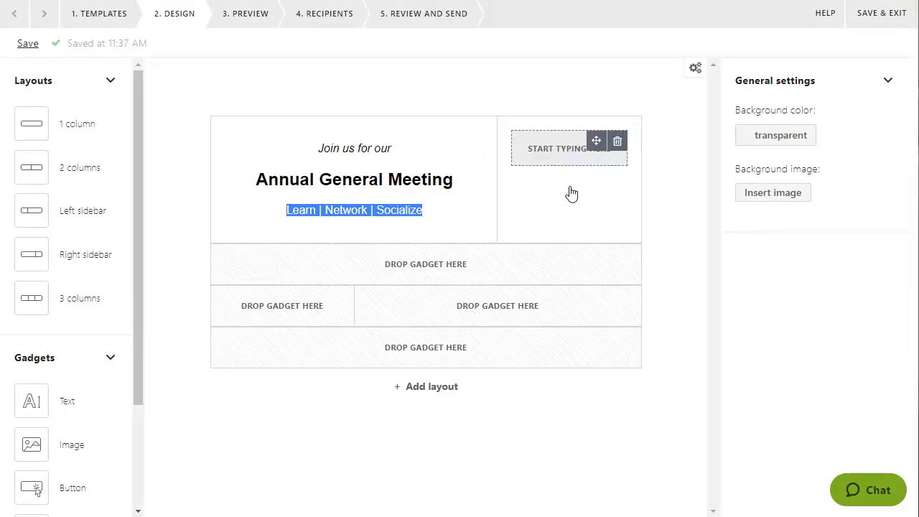
click(550, 149)
text(When: July 31, 2020 Where: Downtown Hilton)
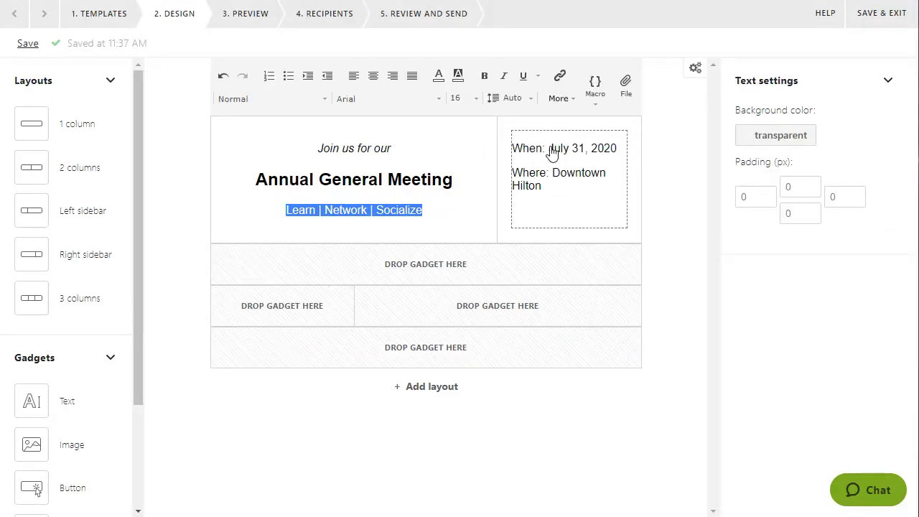
key(ctrl+a)
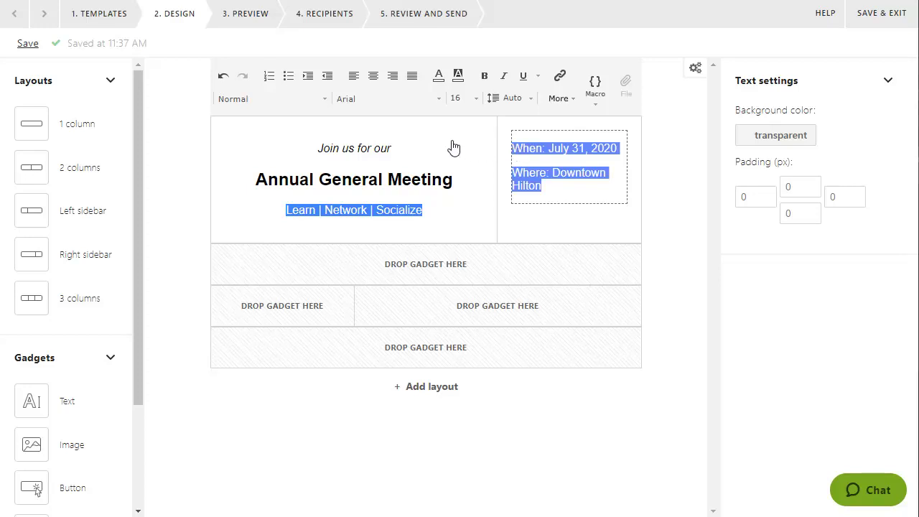
click(373, 76)
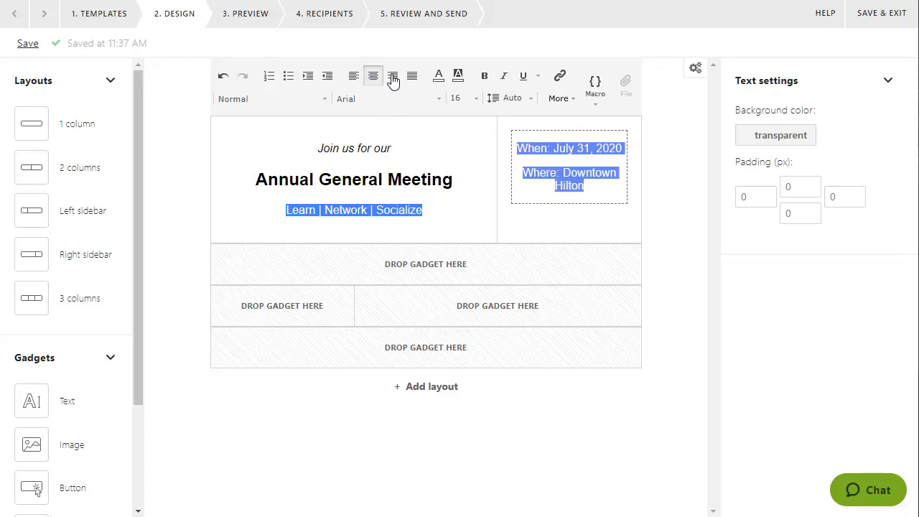
click(474, 99)
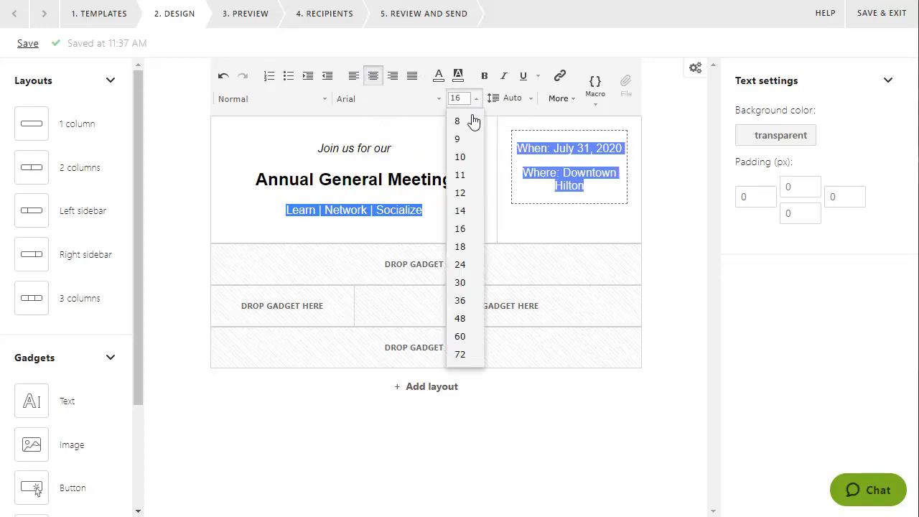
click(472, 210)
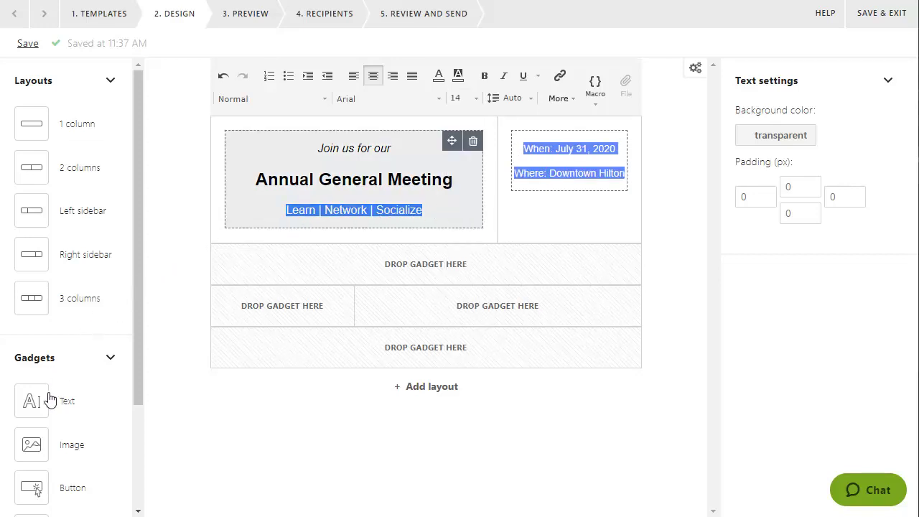
Add a button below the Where line labelled 'Register now!'
drag(31, 488, 551, 214)
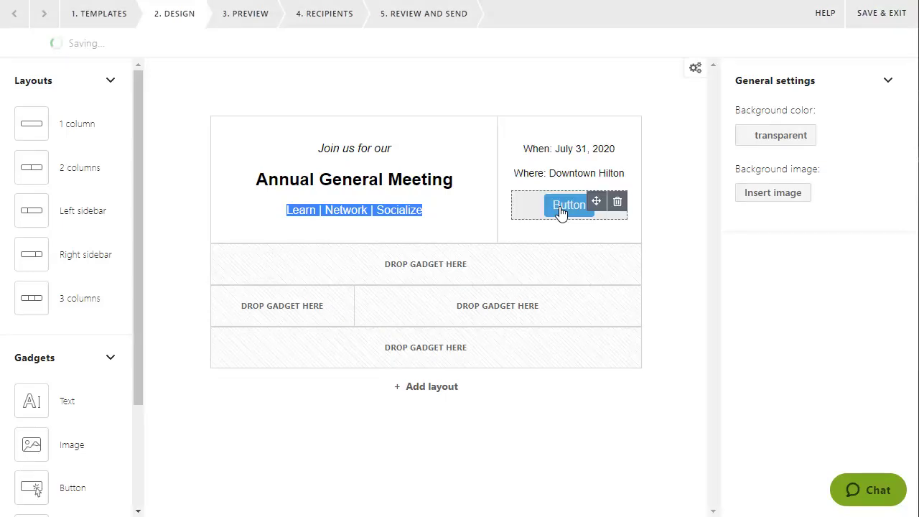
click(562, 208)
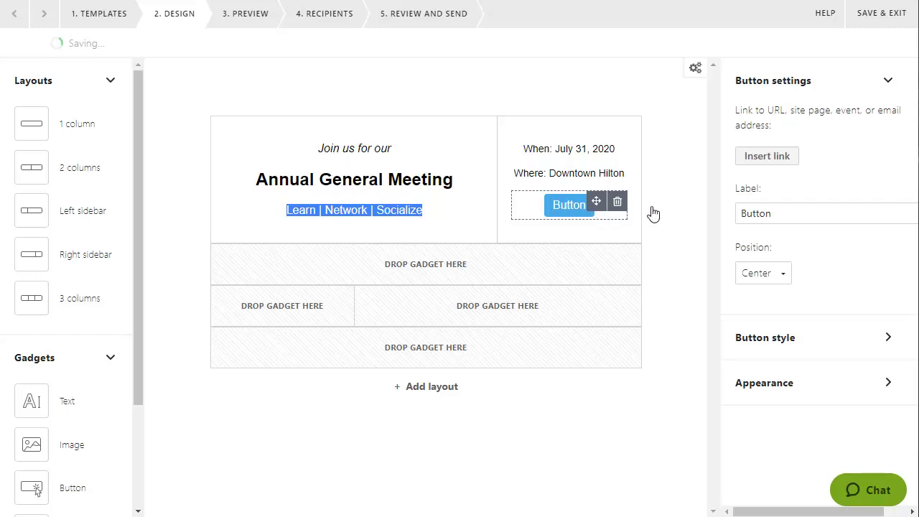
double_click(740, 214)
text(Regis)
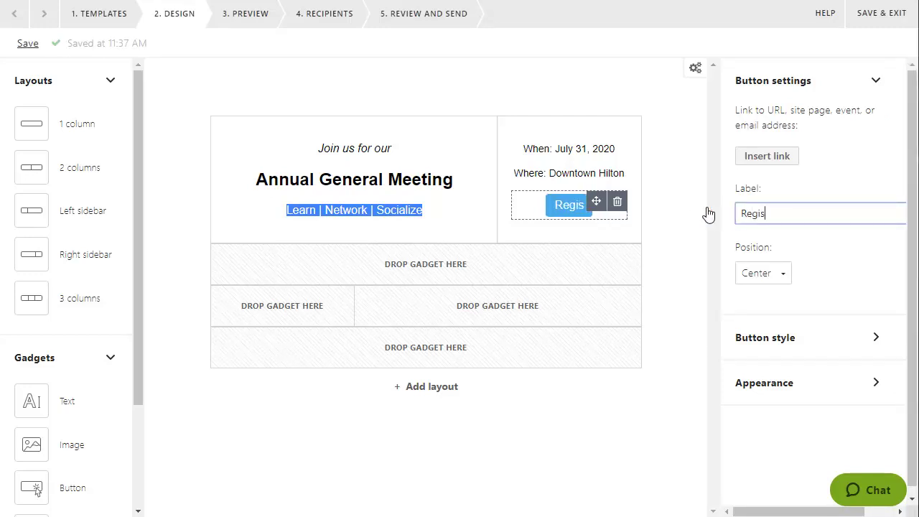
text(ter now!)
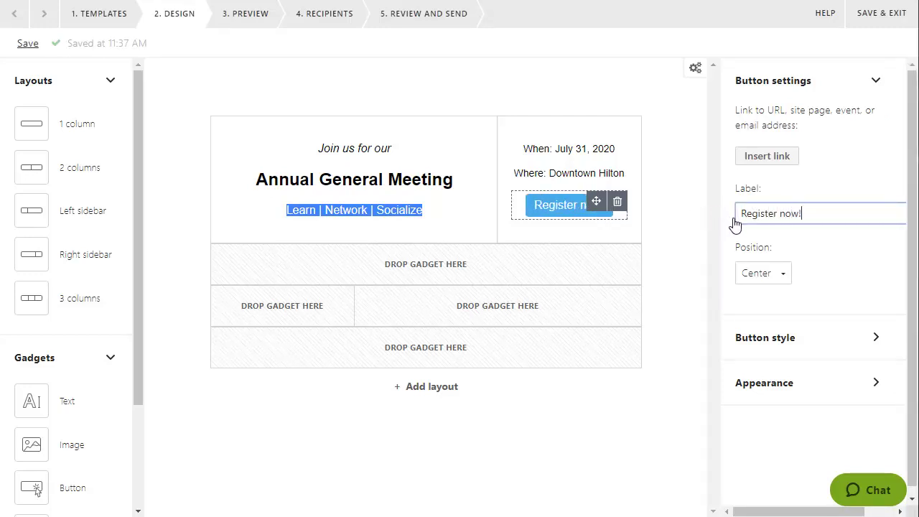
Link the button to the Annual General Meeting event with the tooltip 'Register for AGM'
click(757, 158)
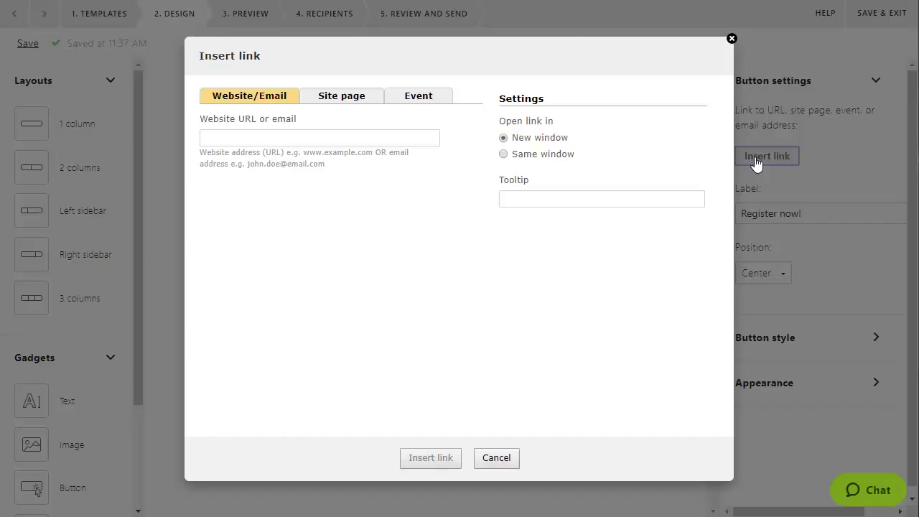
click(429, 99)
click(315, 138)
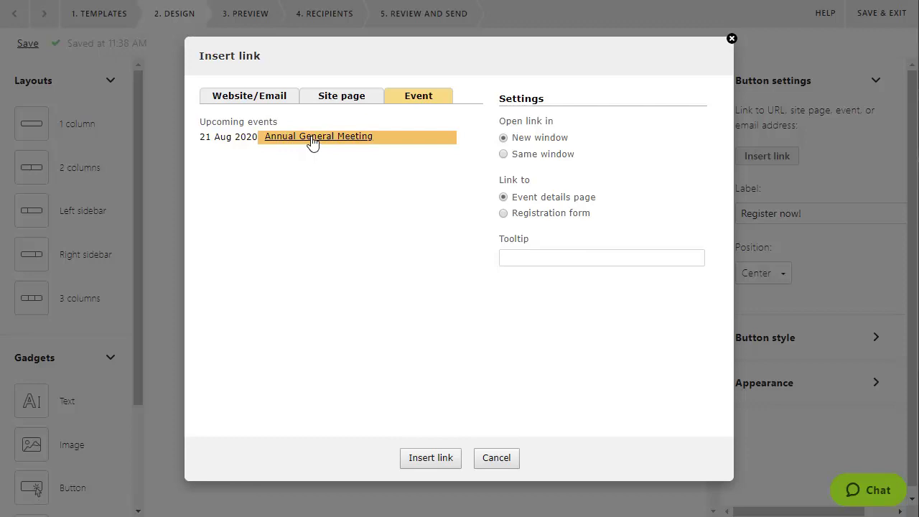
click(504, 258)
text(Regist)
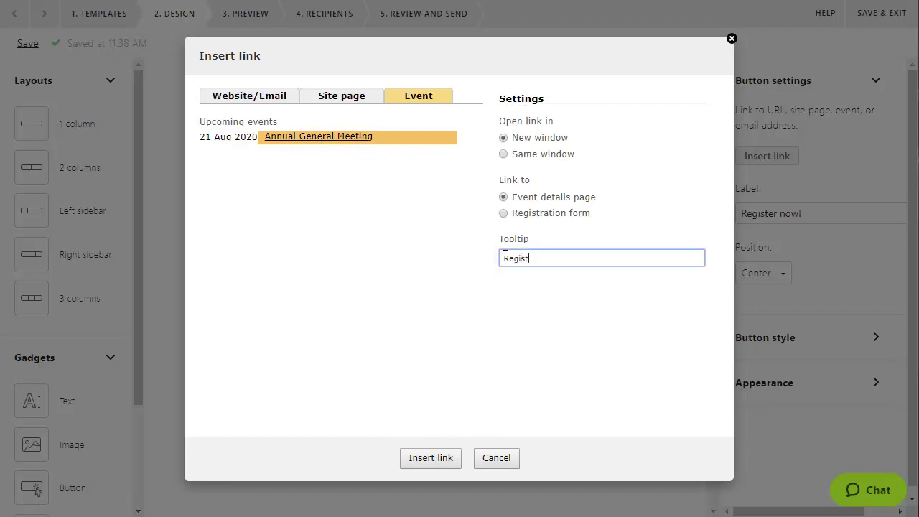
text(er for AGM)
click(430, 457)
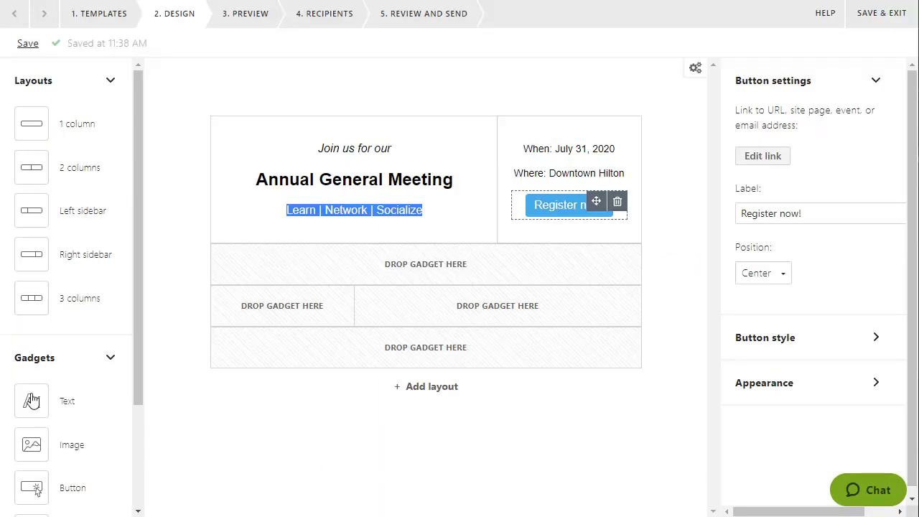
Paste the invitation message below the header and insert {Contact_First_Name} after 'Hello'
drag(31, 402, 368, 265)
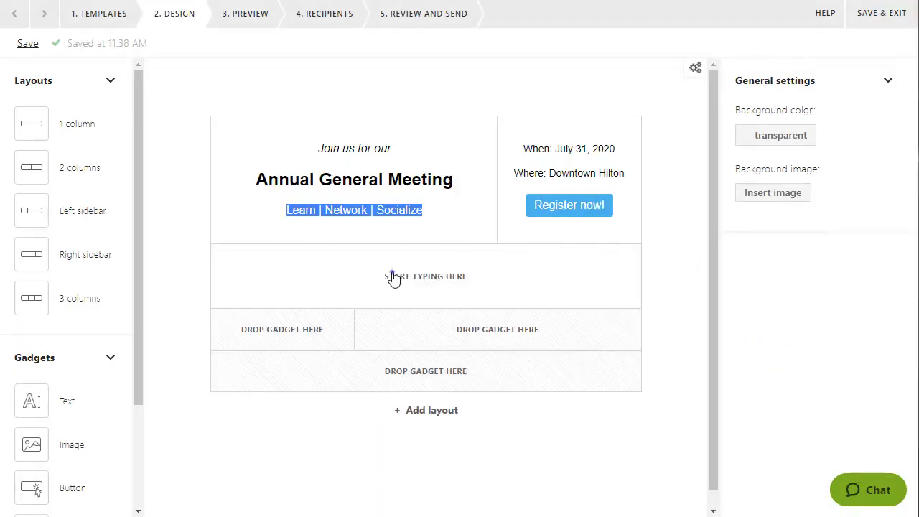
click(392, 277)
text(Hello , Join us for our Annual General Meeting and learn what the organization has been up to. Network with your fellow members and help us review the successes and challenges of the past year, and plan for next year. Elections to the Board will be held. As well, there will also be educational seminars and social opportunities.)
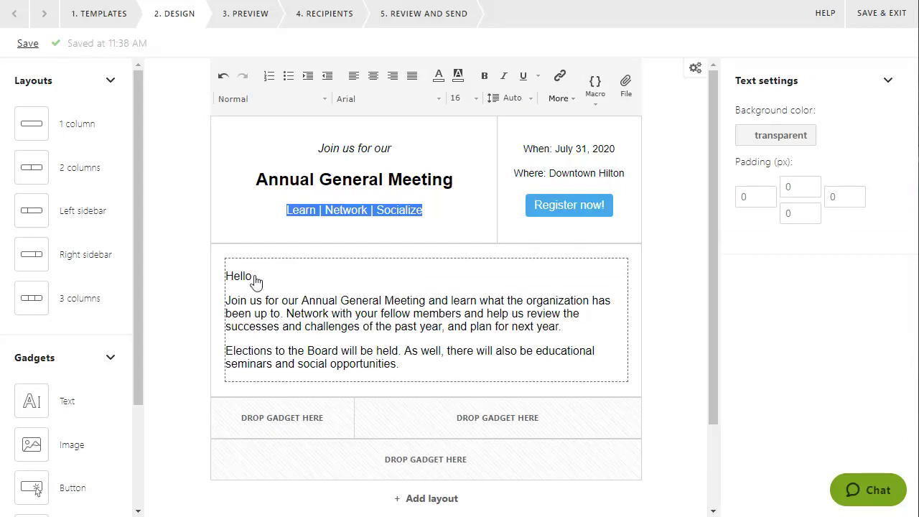
text(,)
click(594, 88)
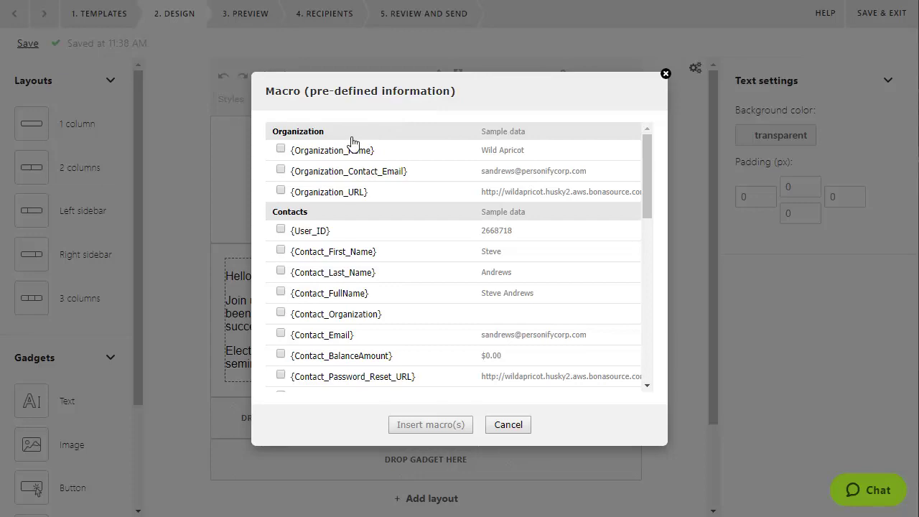
click(281, 250)
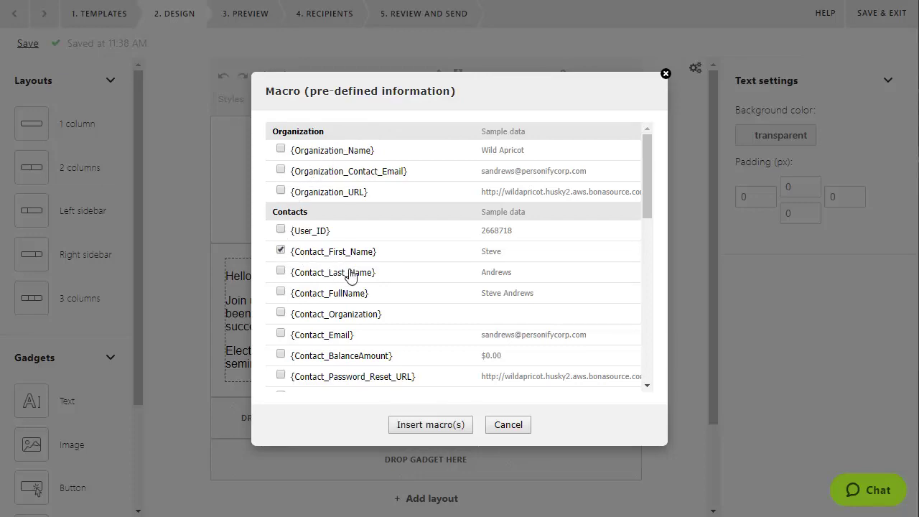
click(405, 429)
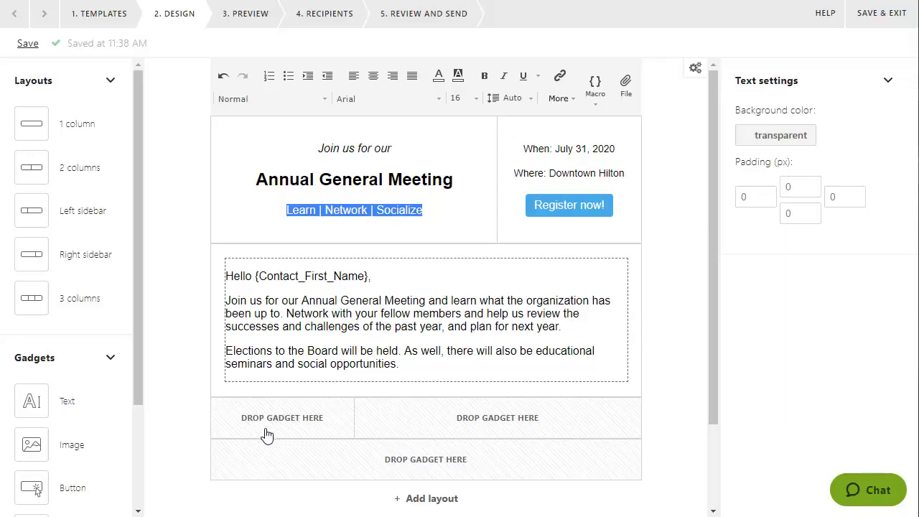
Drop an image block into the right column and pick President image.jpg from the Pictures library
drag(32, 447, 411, 427)
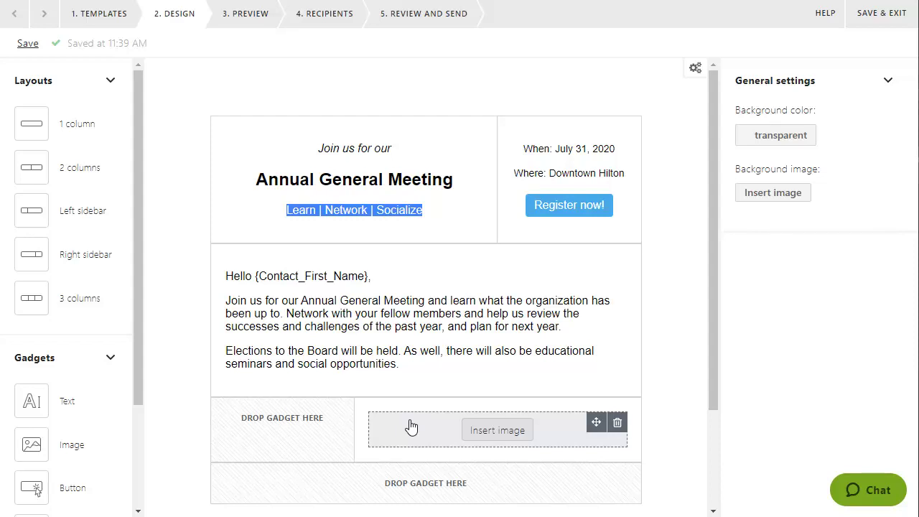
click(488, 436)
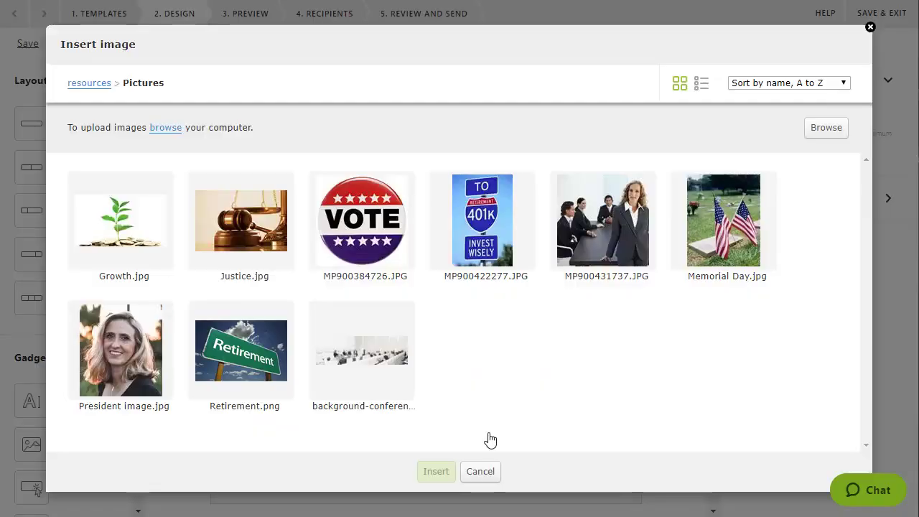
click(134, 386)
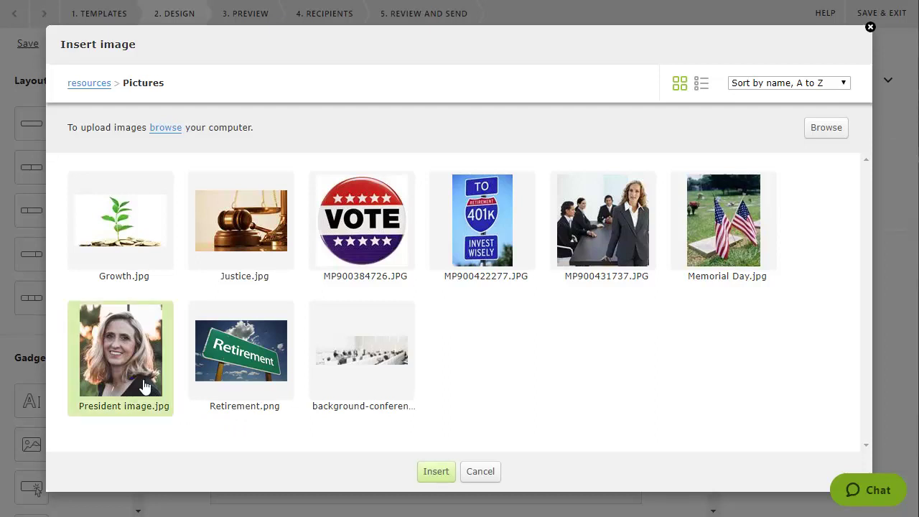
Insert the president's photo left-aligned at 100 px wide, then add a text block in the left column
click(436, 473)
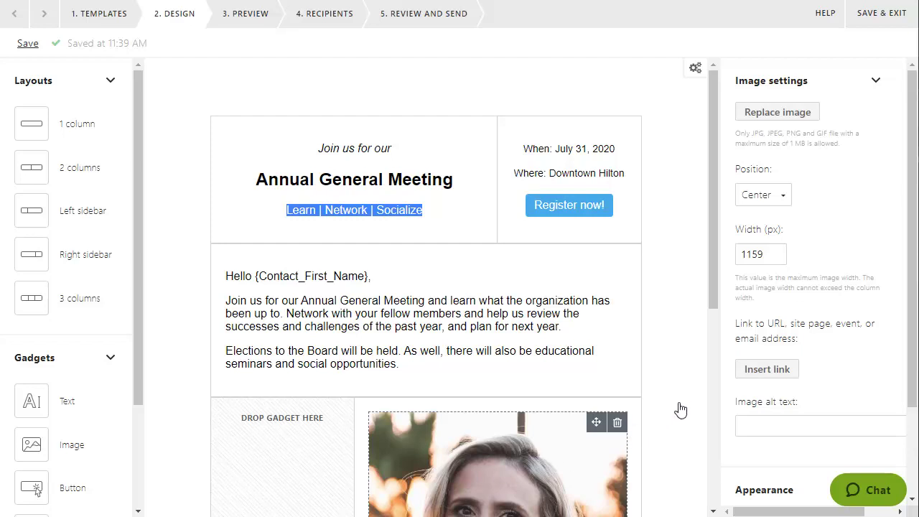
click(765, 205)
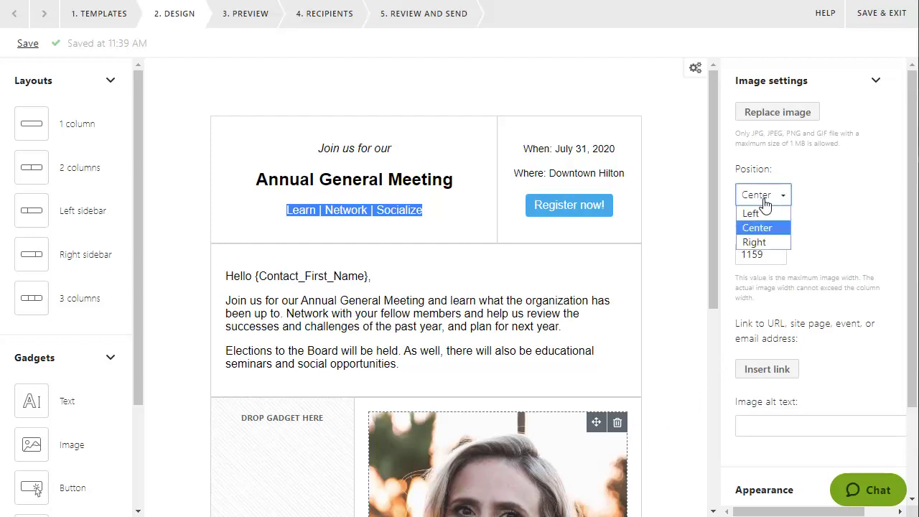
click(754, 213)
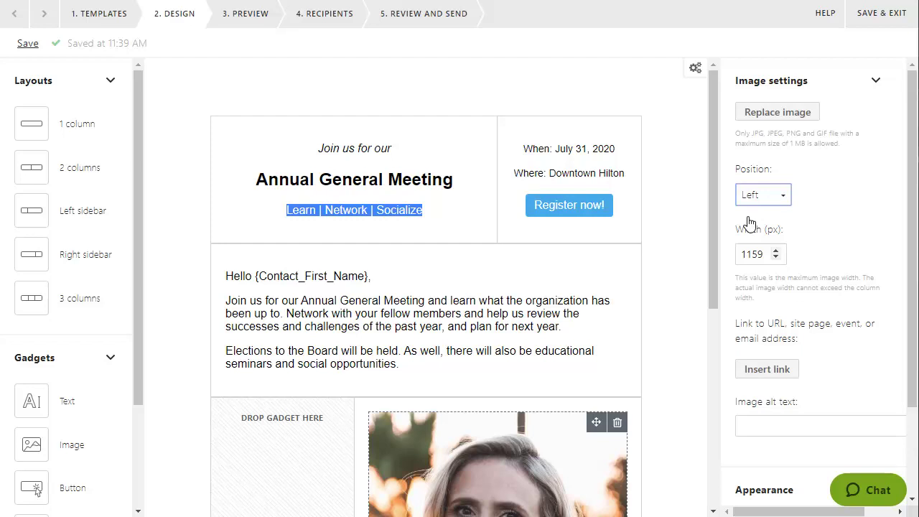
double_click(742, 256)
text(100)
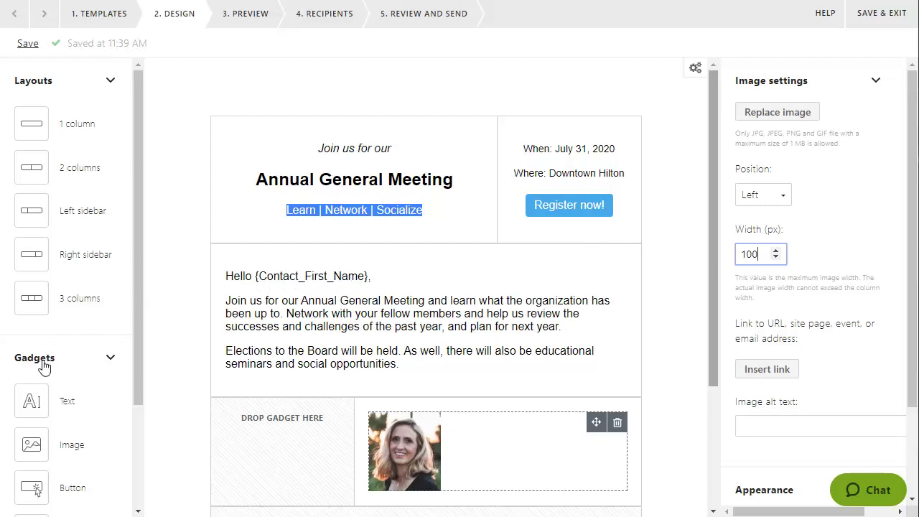
drag(30, 399, 292, 440)
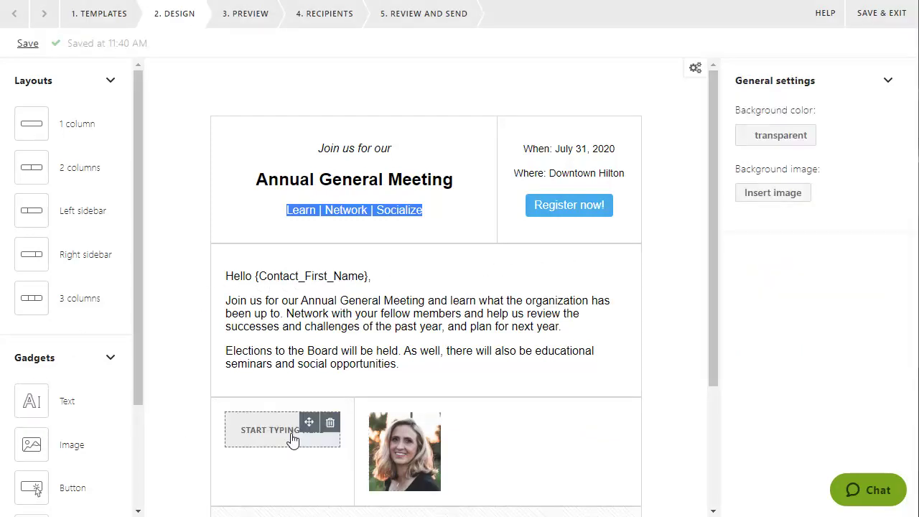
Write the 'Best regards, Board President' sign-off beside the photo and open the header row's layout settings
click(292, 439)
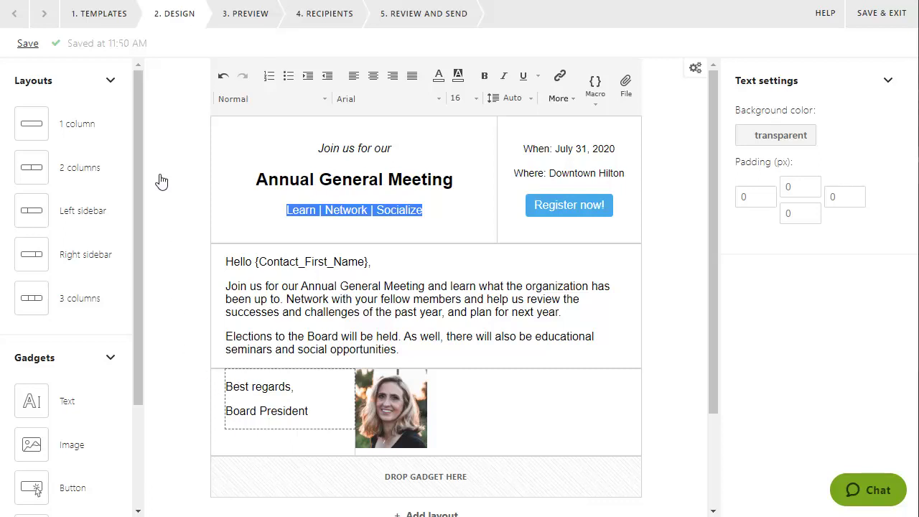
click(158, 129)
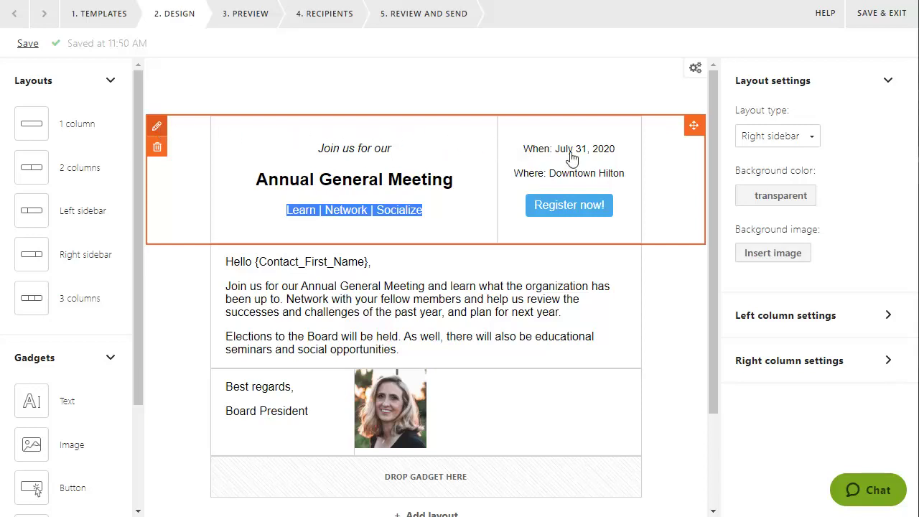
Set the background-conference picture behind the header row and add a text block at the bottom
click(754, 256)
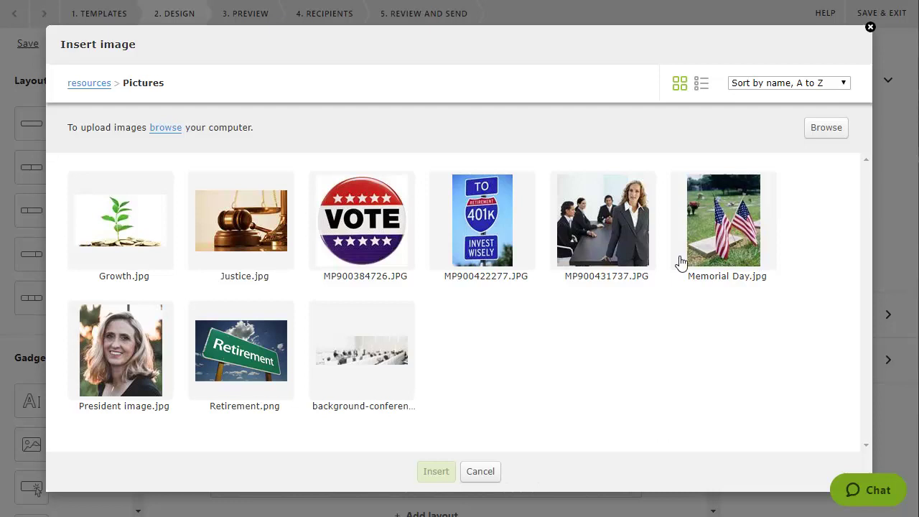
click(356, 352)
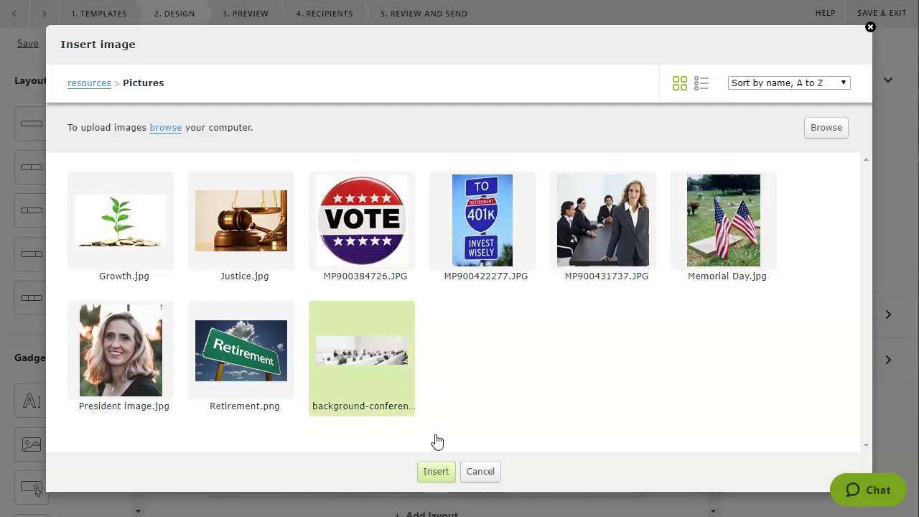
click(436, 471)
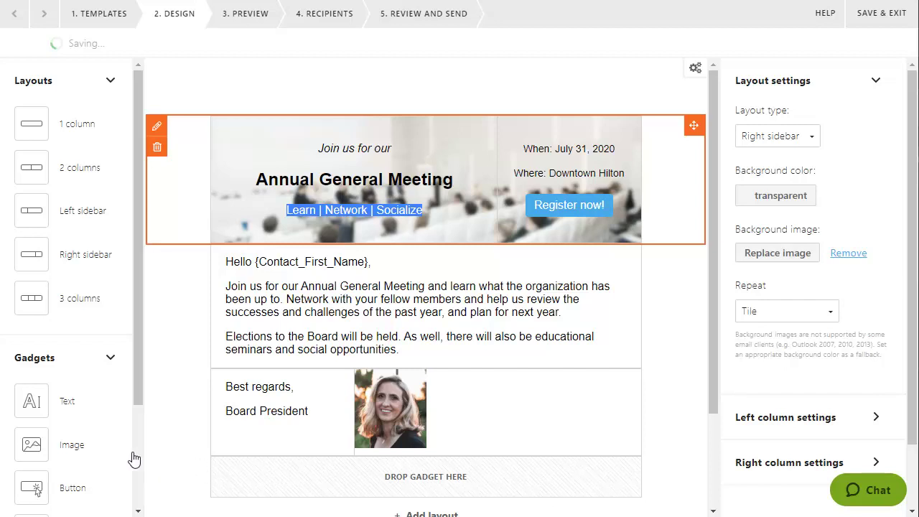
drag(30, 402, 327, 470)
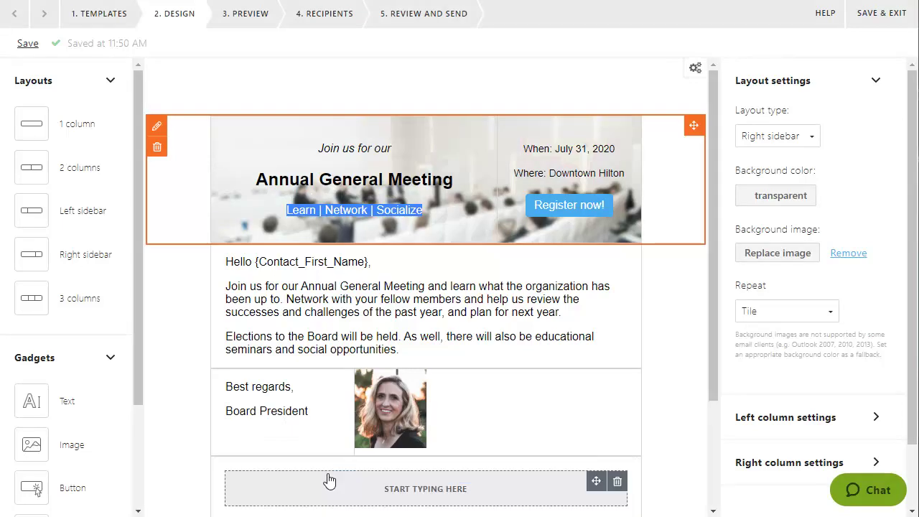
Paste the {Organization_Name} unsubscribe footer into the bottom block, centred at font size 14
click(388, 491)
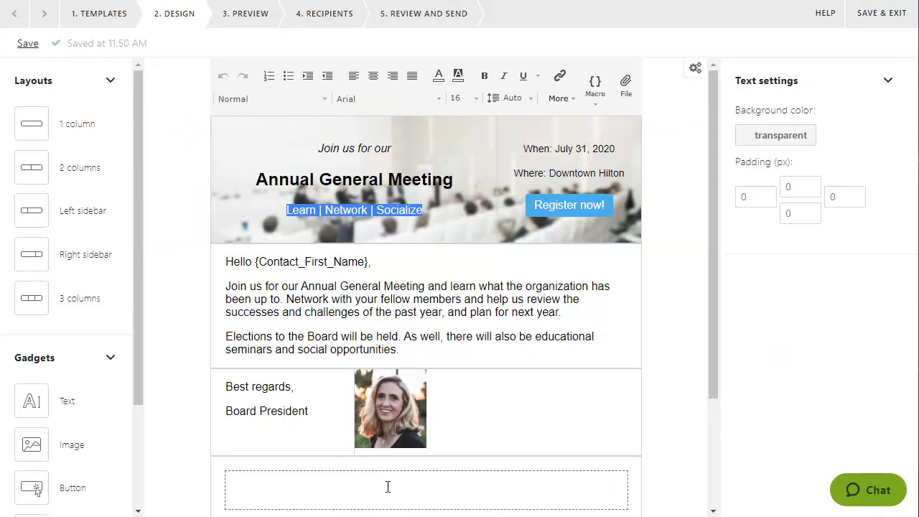
text(This message was sent to you by {Organization_Name}. If you no longer wish to receive these emails, you can unsubscribe at any time.)
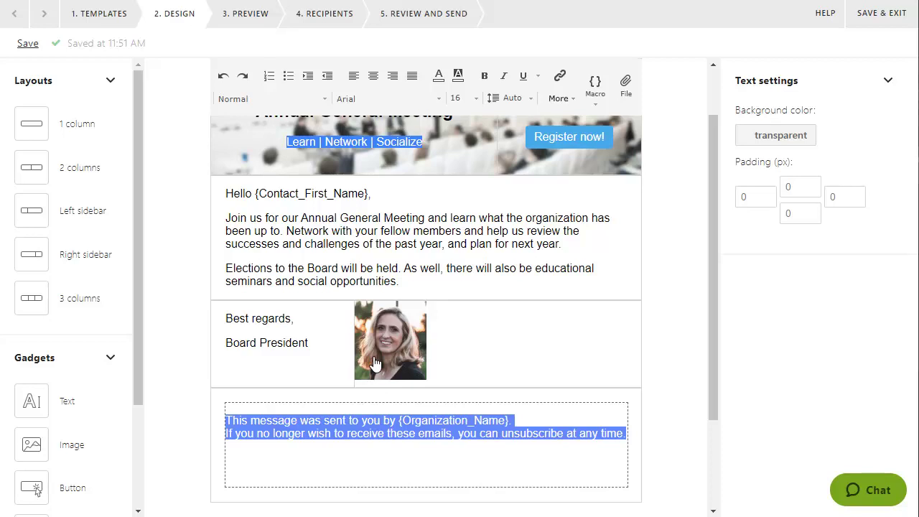
click(373, 76)
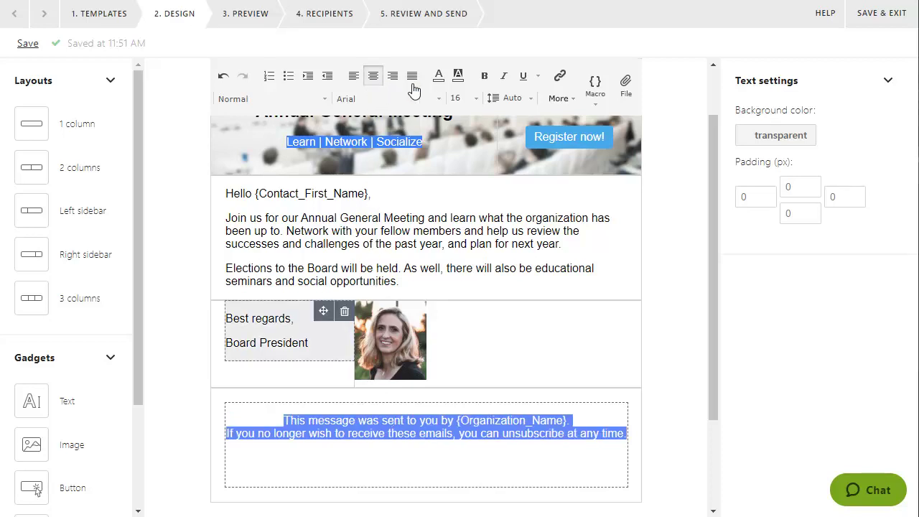
click(477, 100)
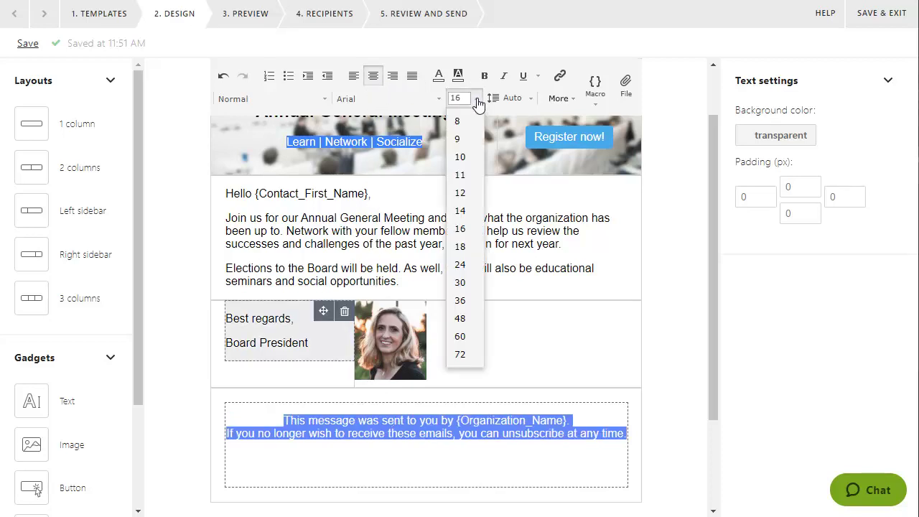
click(474, 219)
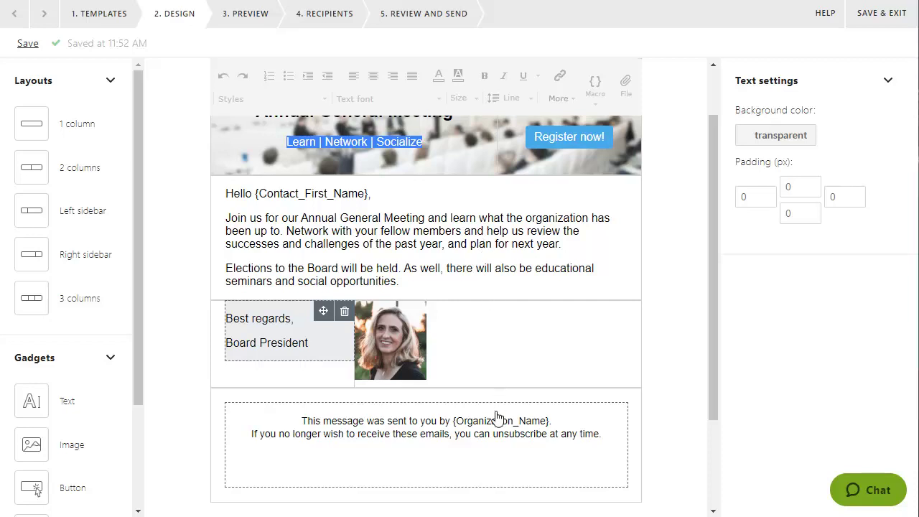
double_click(495, 436)
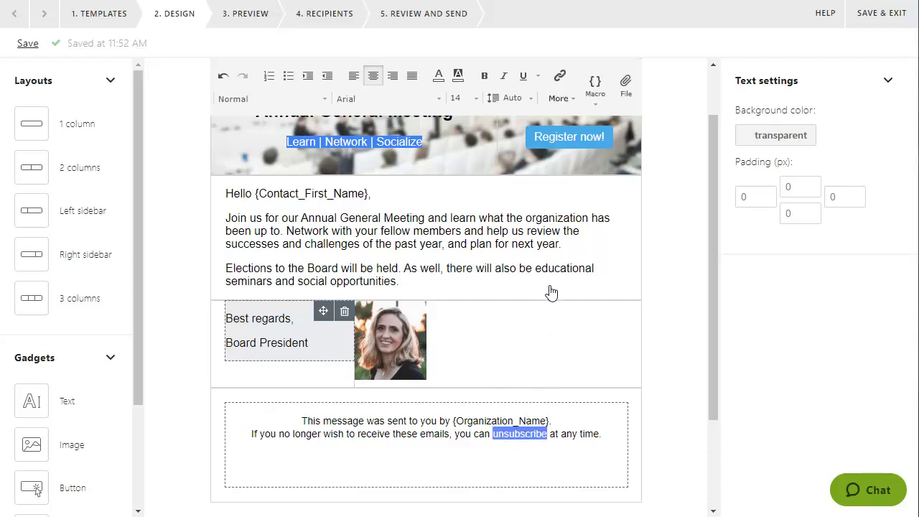
Link the footer word 'unsubscribe' to the {Unsubscribe_Url} address
click(559, 76)
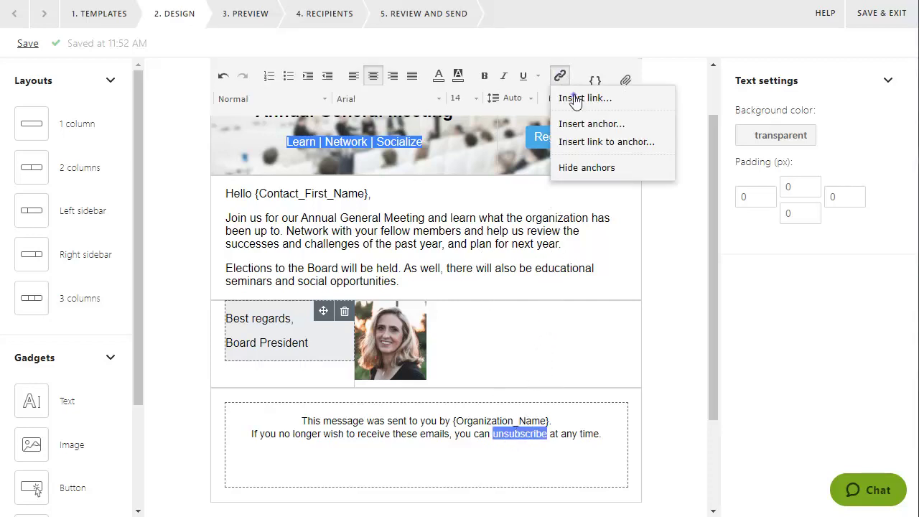
click(575, 98)
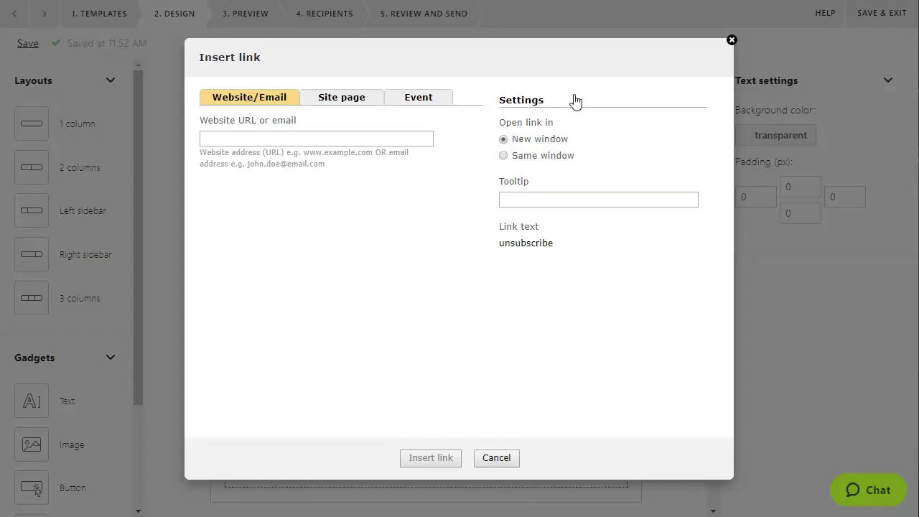
click(219, 141)
text({Unsubscribe_Url})
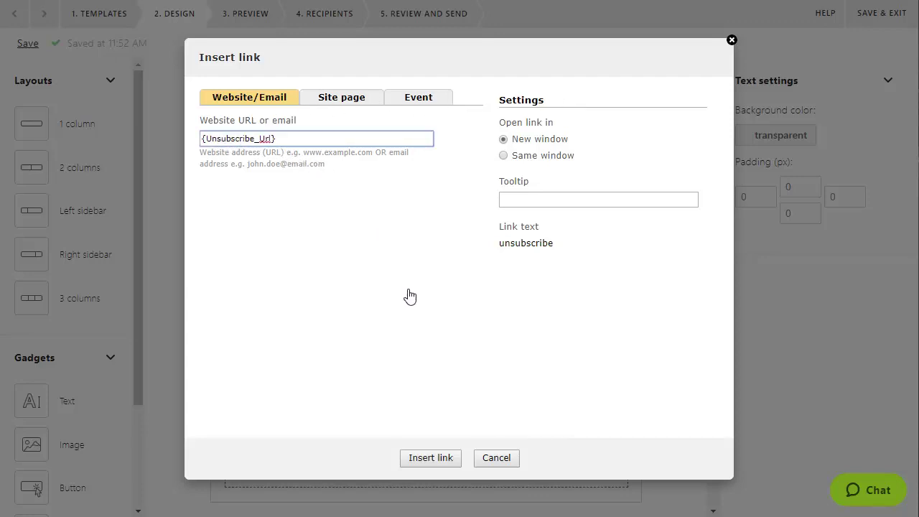
click(430, 460)
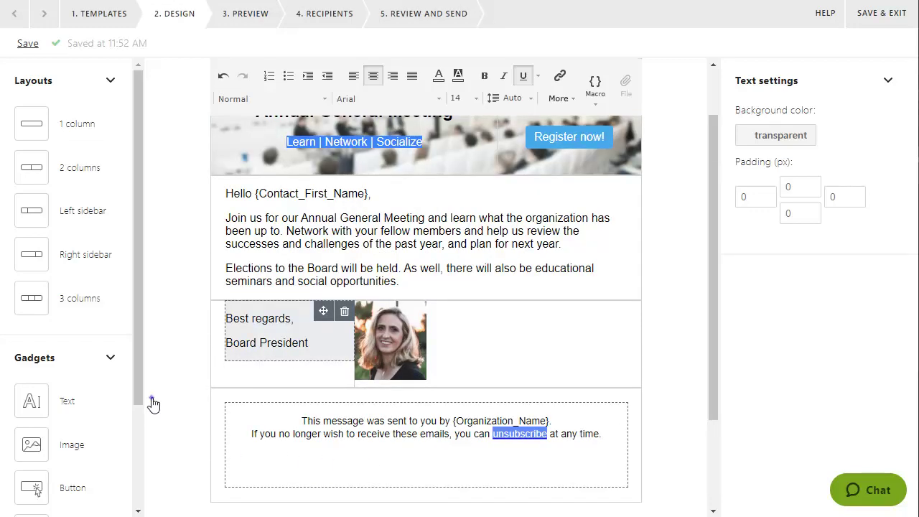
Give the footer row a light grey #eeeeee background and expand its column settings
click(227, 404)
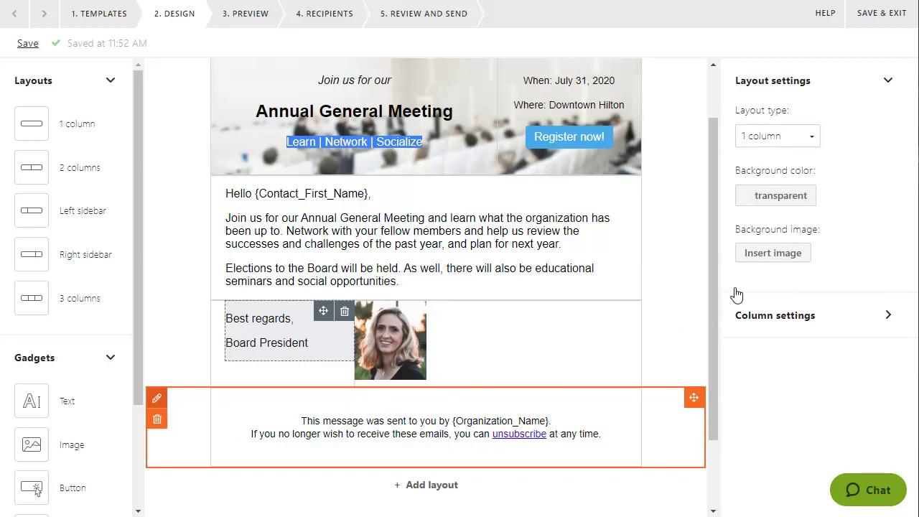
click(780, 196)
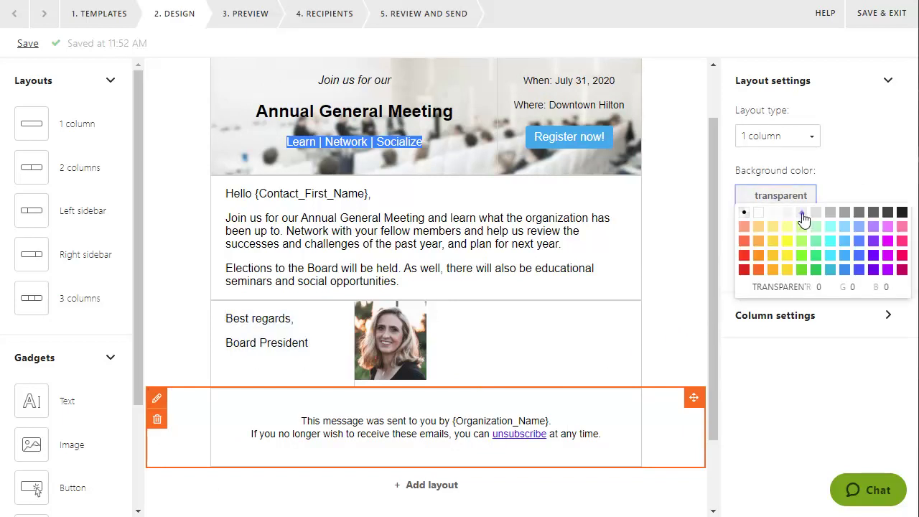
click(801, 214)
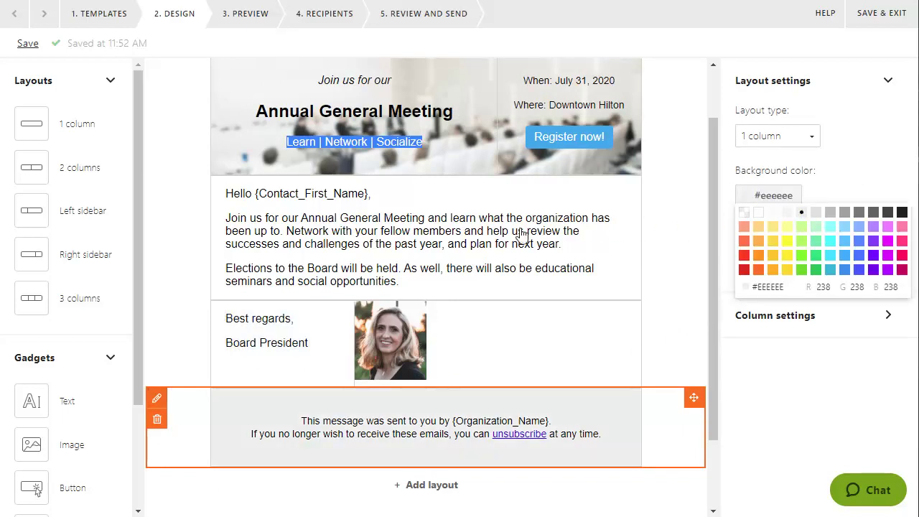
click(139, 480)
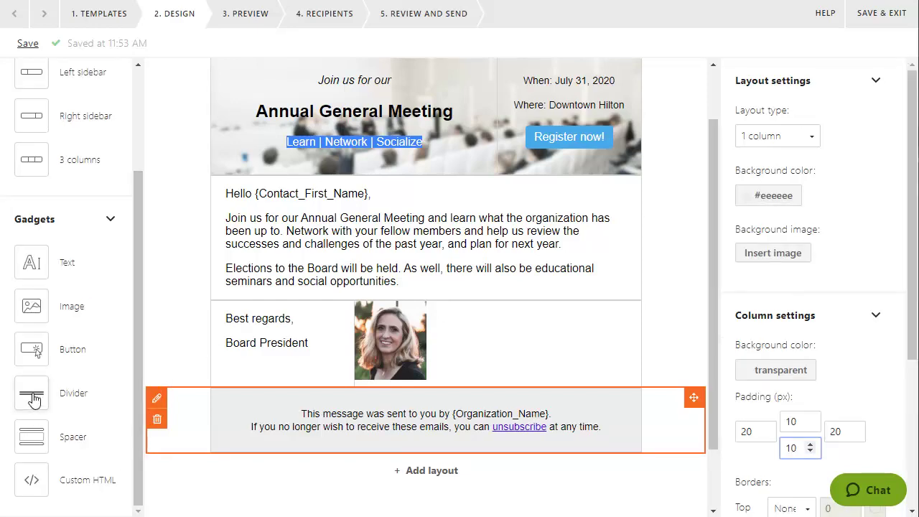
Insert a divider above the greeting and set its top and bottom padding to 0
drag(52, 389, 378, 184)
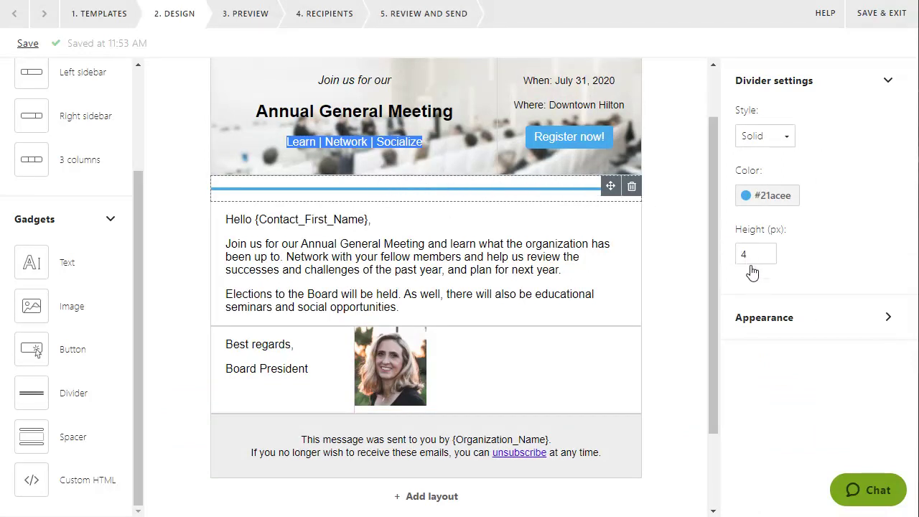
click(758, 307)
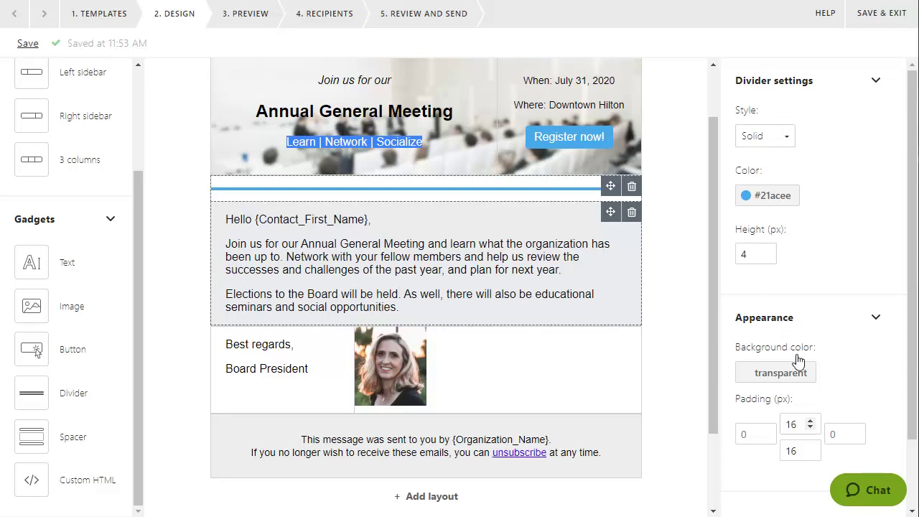
double_click(797, 424)
text(0)
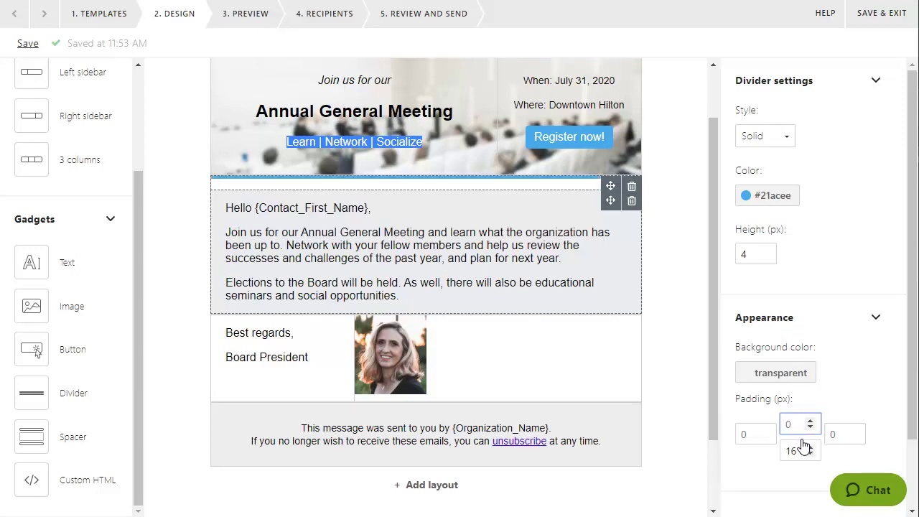
double_click(798, 450)
text(0)
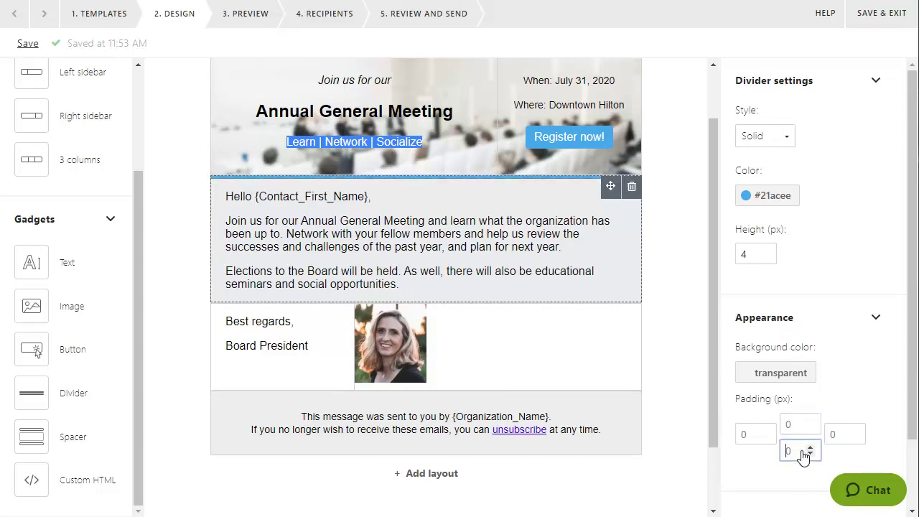
click(32, 449)
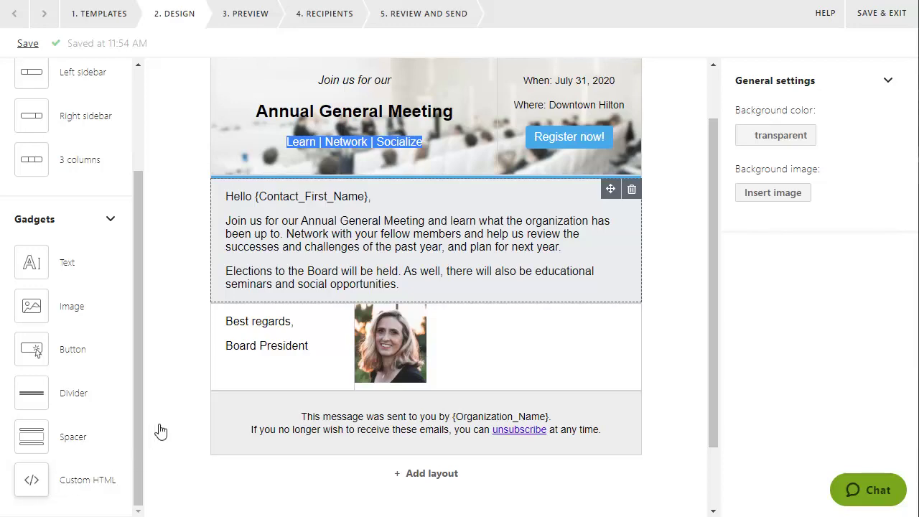
Switch to the email preview and view it in the mobile layout
click(251, 21)
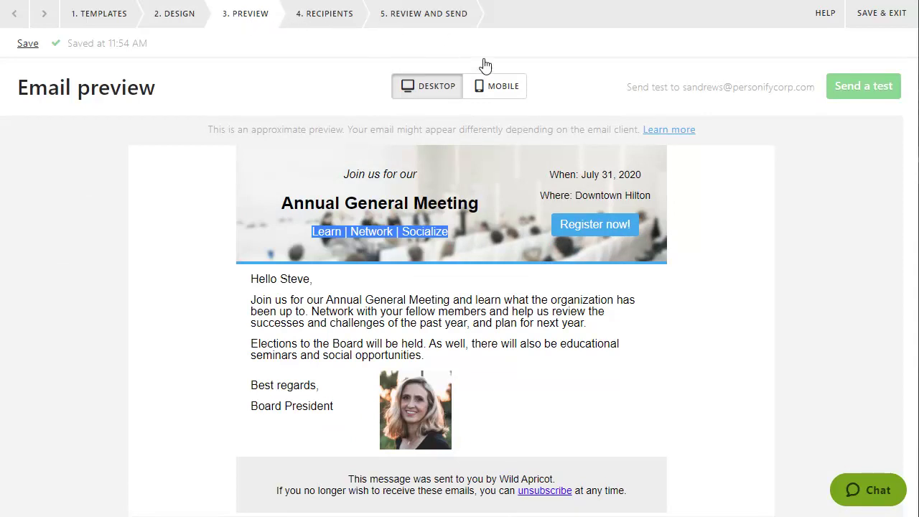
click(500, 94)
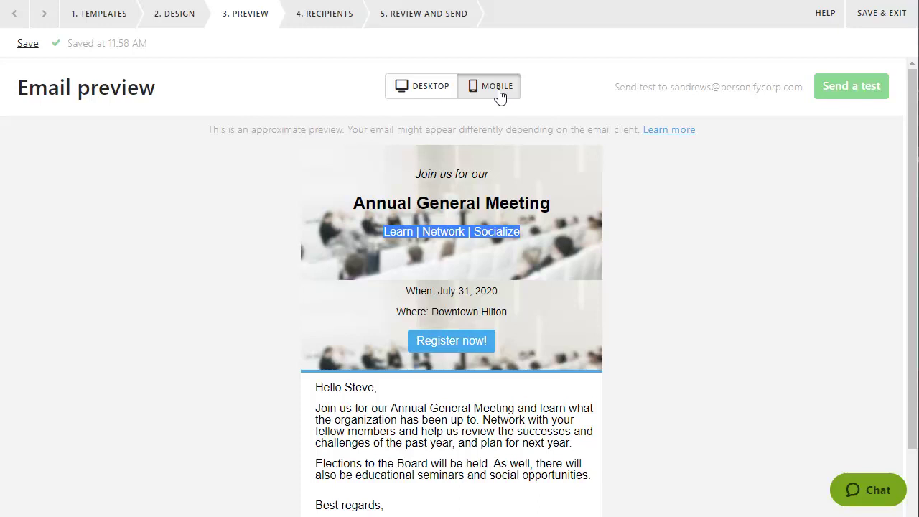
Set the subject to 'Join us for our Annual General Meeting' and proceed to Review and Send
click(334, 24)
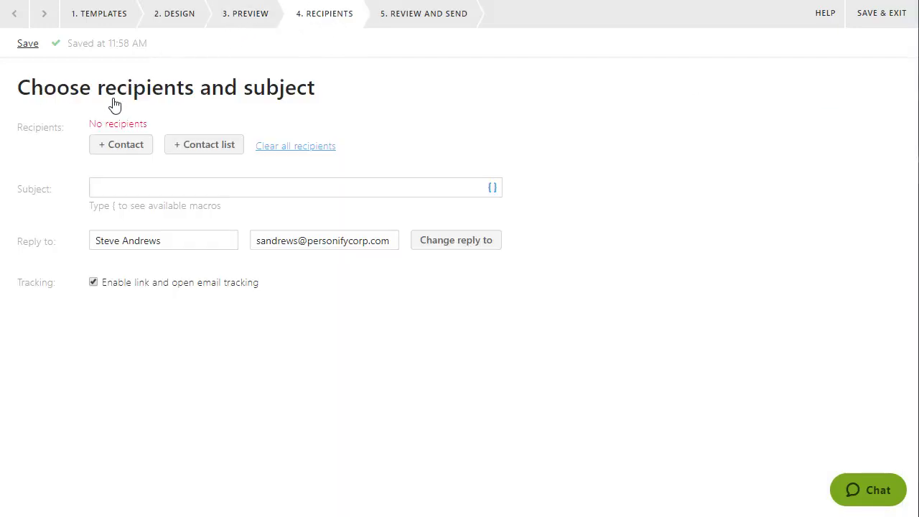
click(91, 189)
text(Join us for our Annual General Meeting)
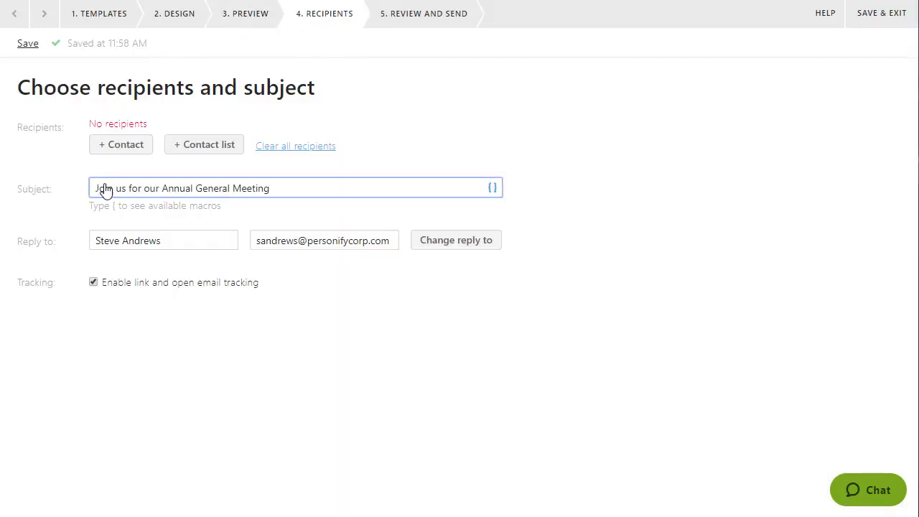
click(418, 14)
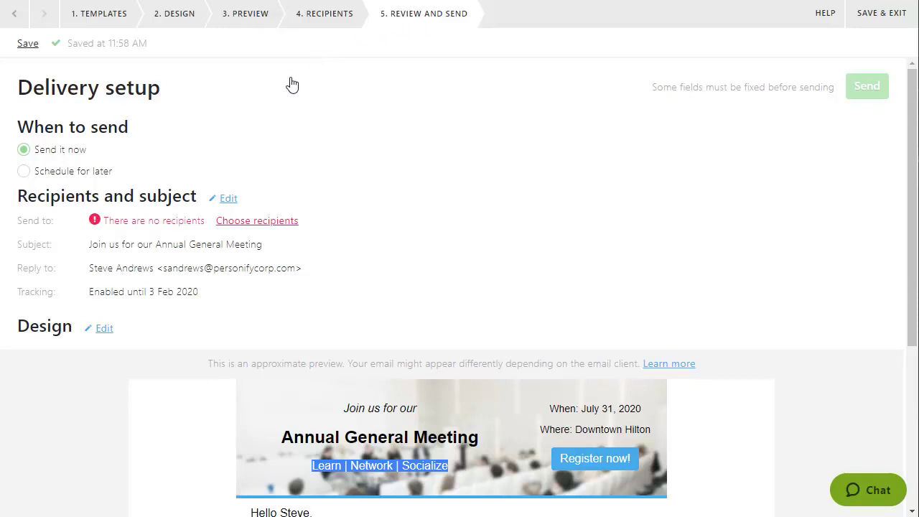
Return from Delivery setup to the Choose recipients and subject page
click(258, 222)
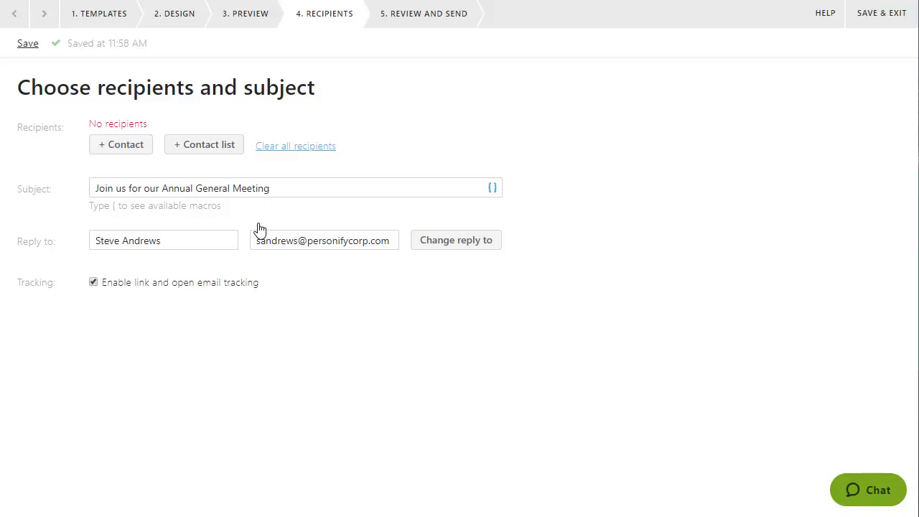